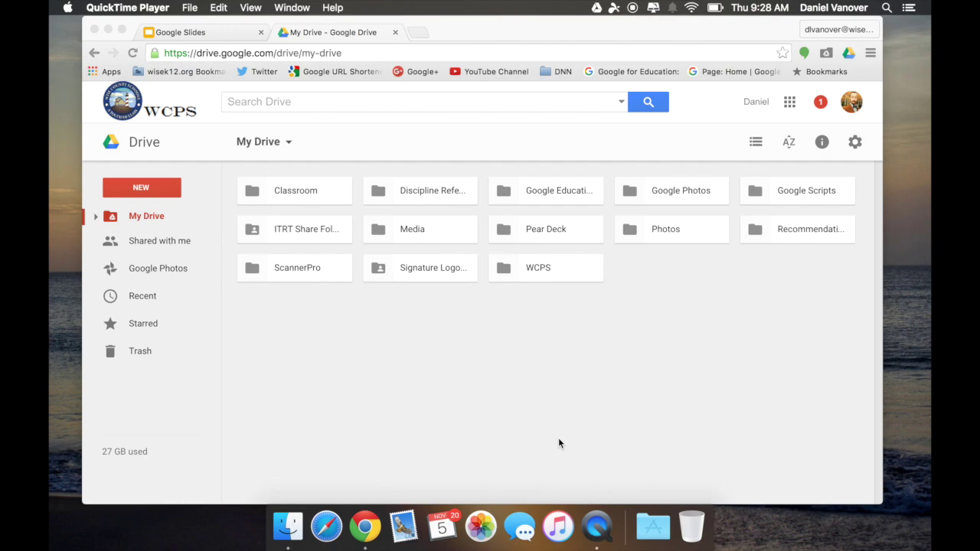
Create a blank presentation from the Google Slides template gallery
left_click(159, 195)
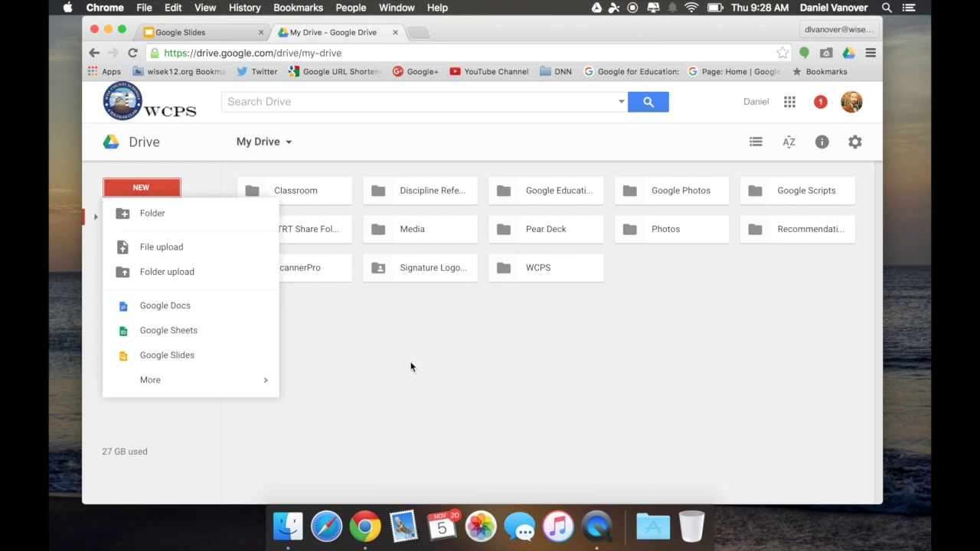
left_click(430, 369)
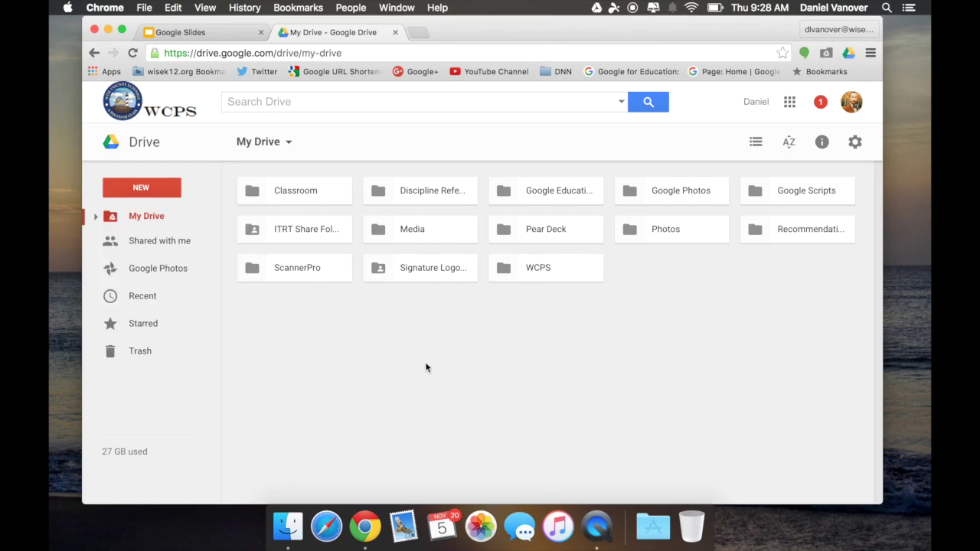
left_click(213, 34)
left_click(755, 179)
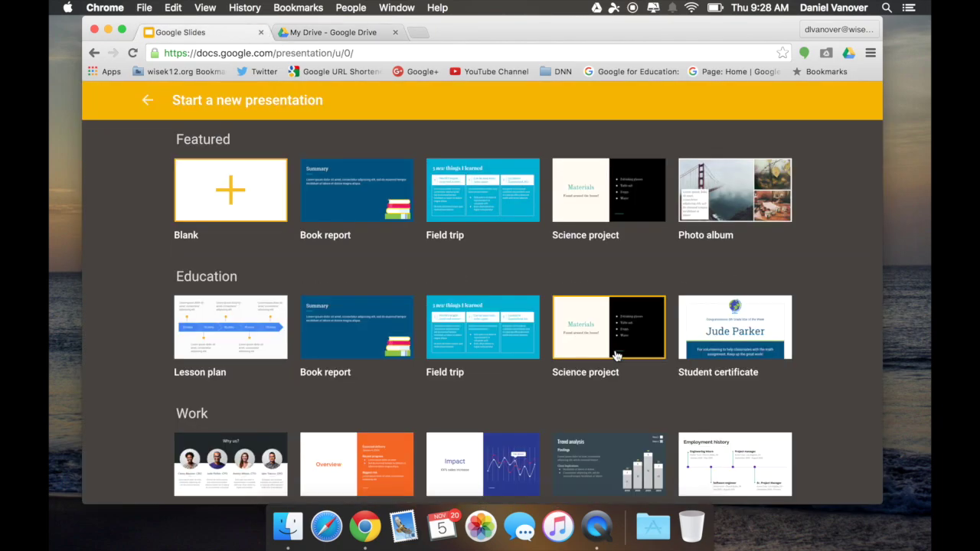
scroll(617, 356, "down", 10)
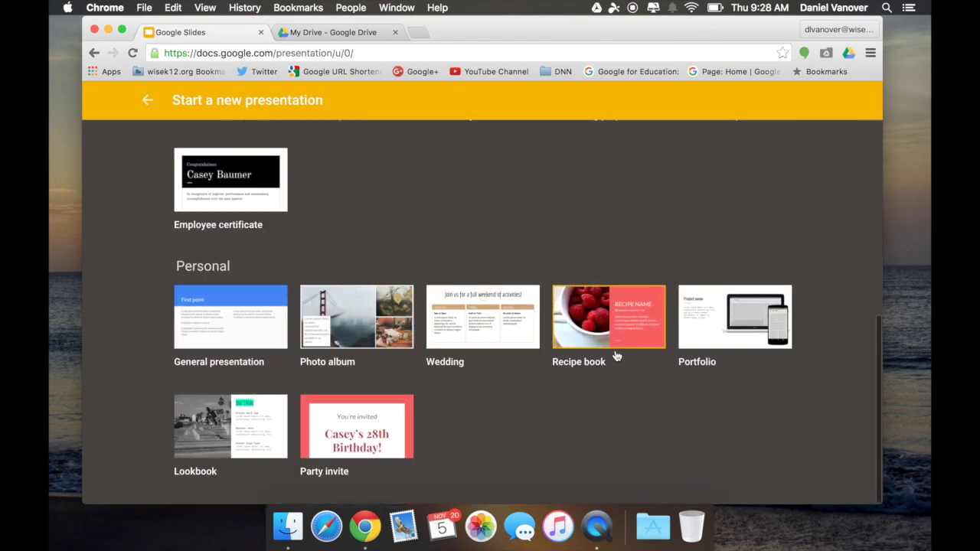
scroll(617, 356, "up", 10)
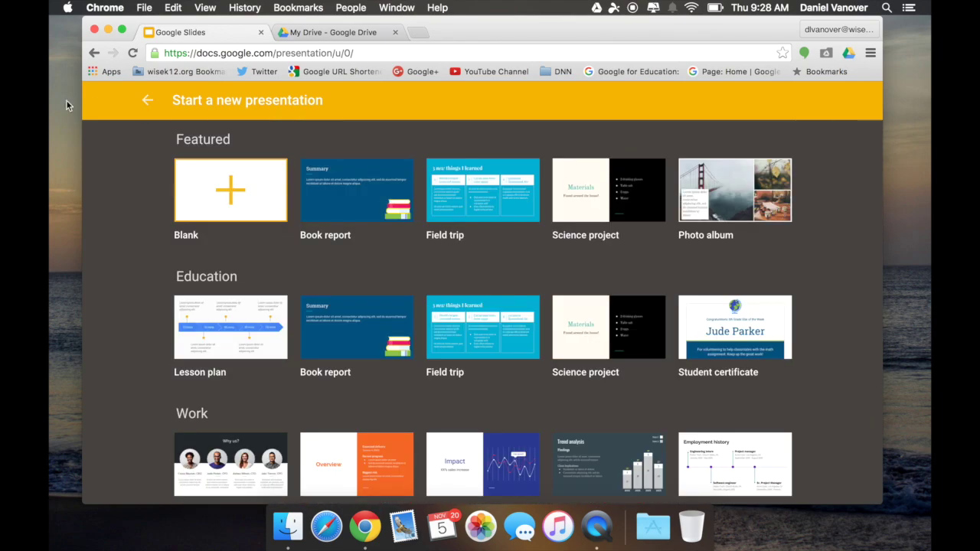
left_click(214, 216)
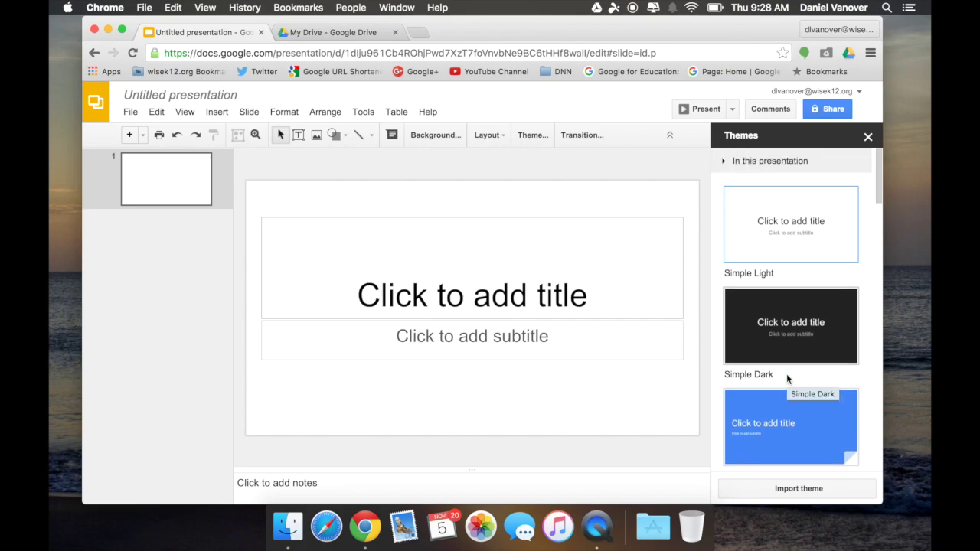
Look through the available themes and the options for importing a theme from existing presentations or an uploaded file
scroll(786, 374, "down", 5)
scroll(787, 373, "down", 10)
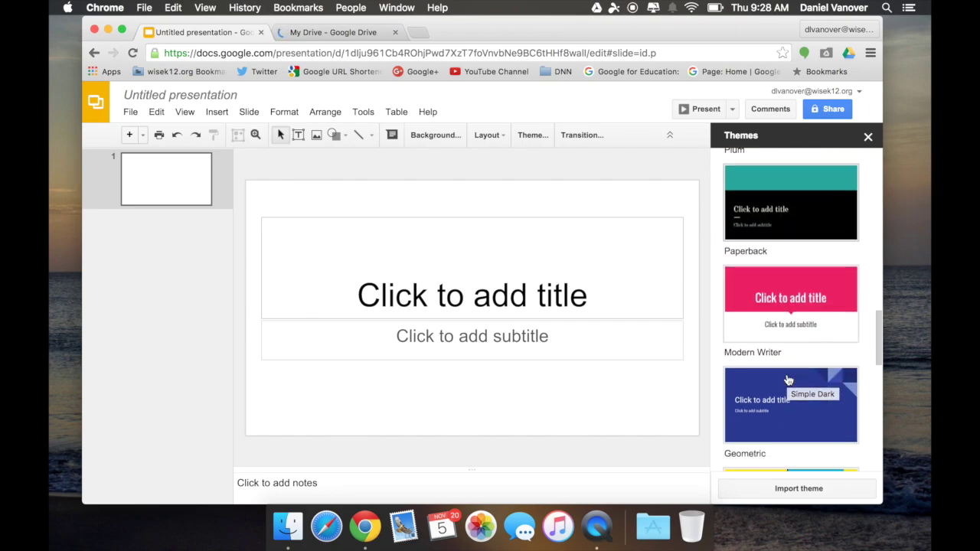
scroll(788, 380, "down", 6)
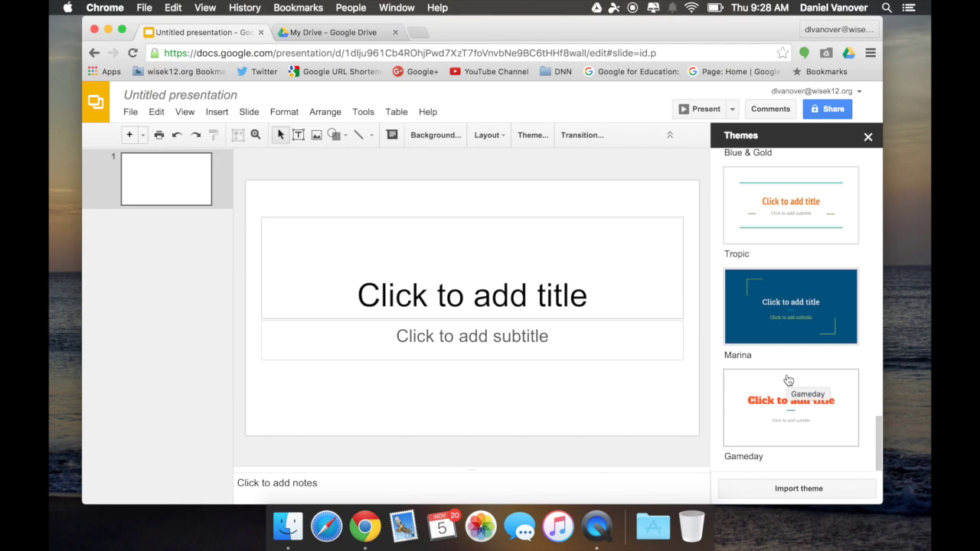
left_click(799, 489)
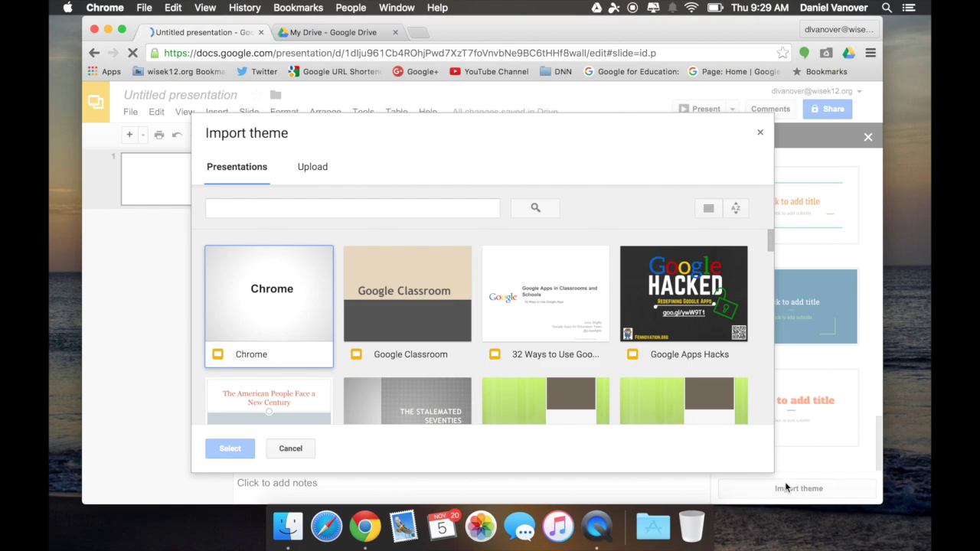
left_click(314, 168)
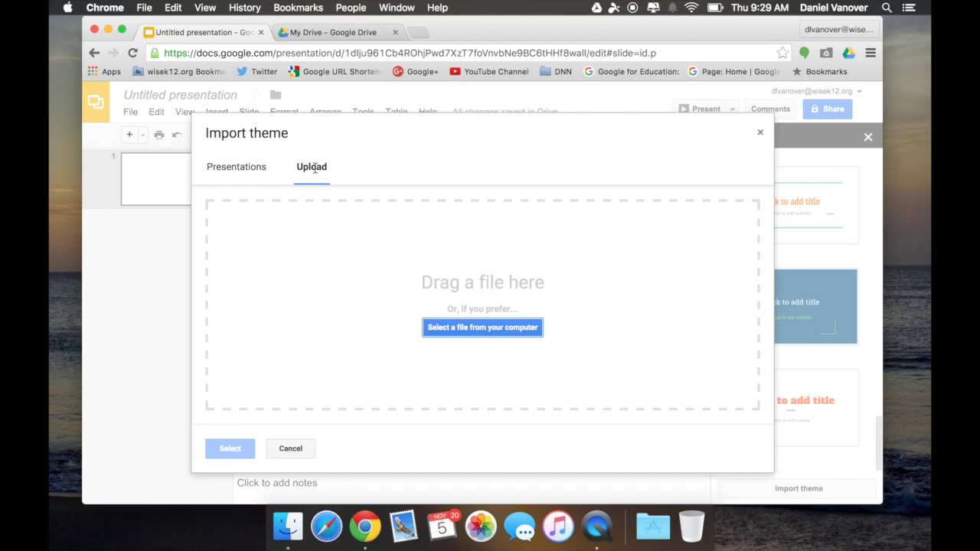
key("Escape")
Apply the Pop theme to the presentation and the Title slide layout to its first slide
scroll(758, 350, "down", 2)
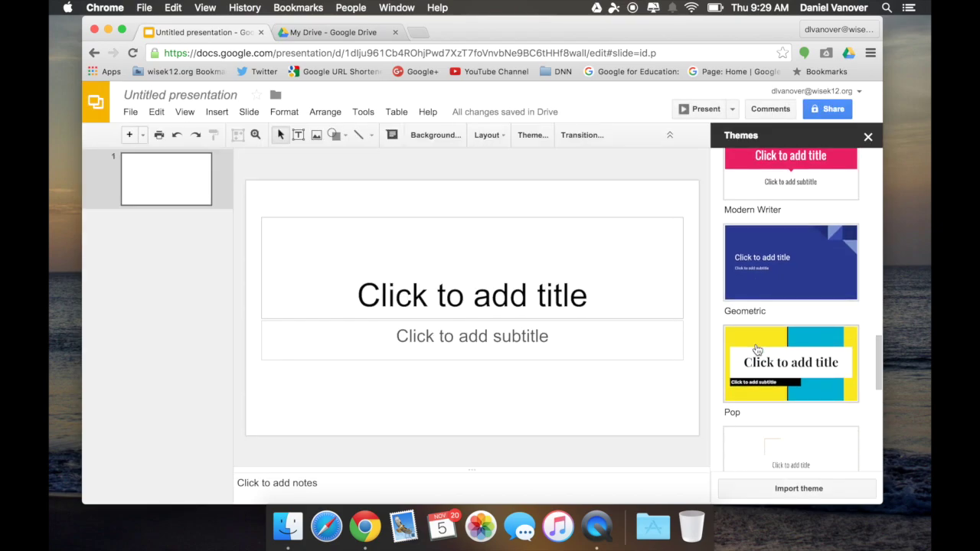
left_click(820, 367)
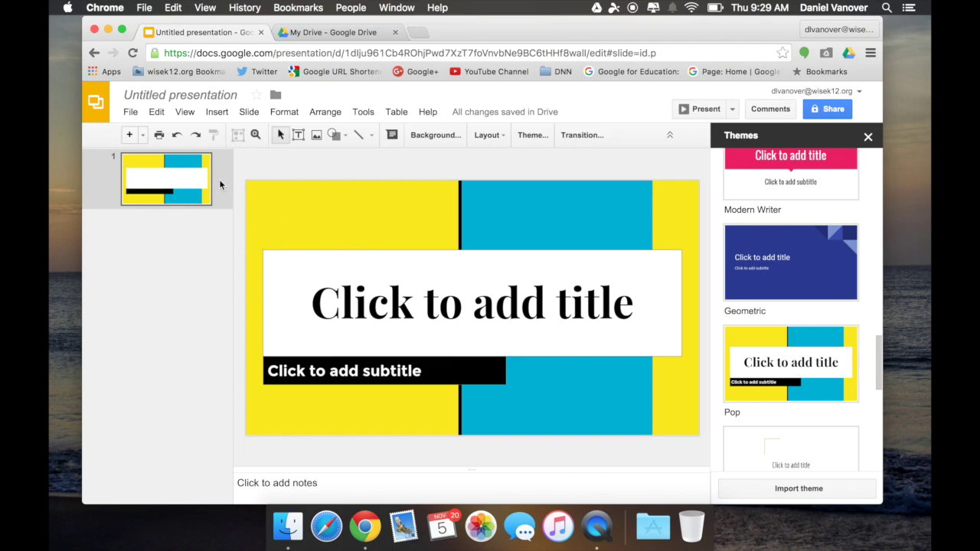
left_click(175, 161)
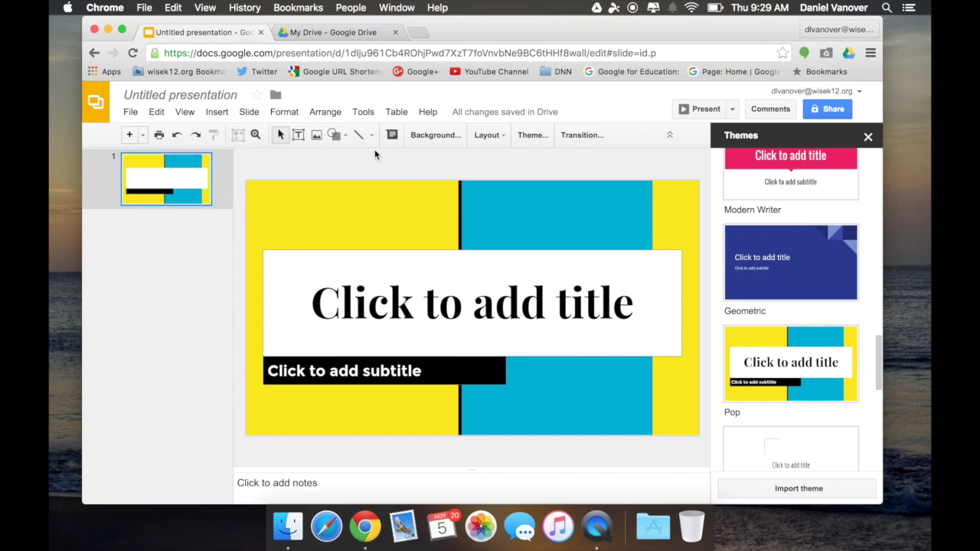
left_click(506, 141)
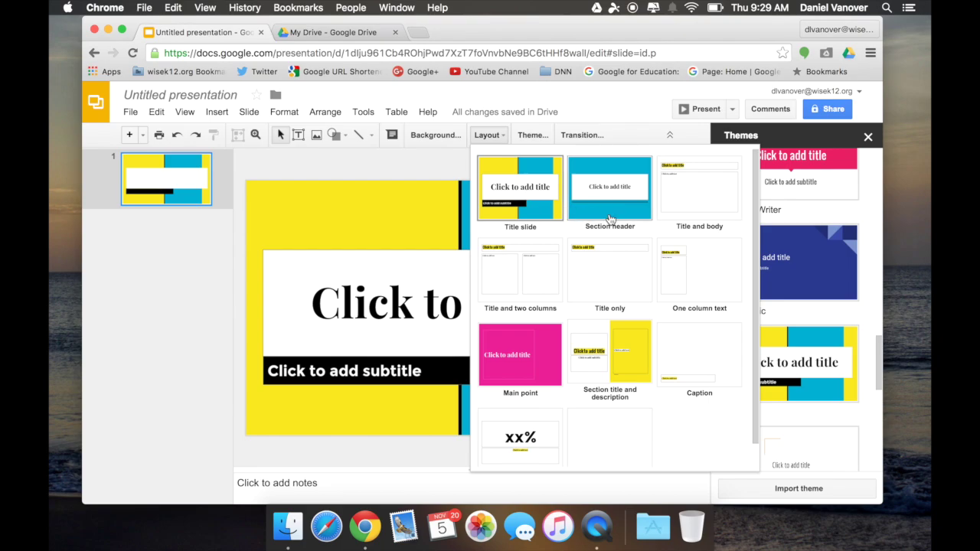
scroll(624, 325, "down", 1)
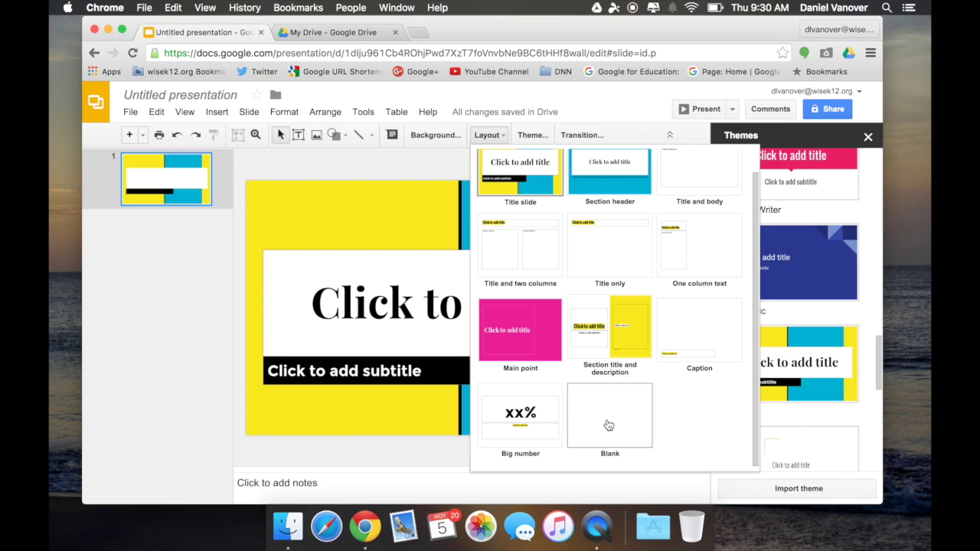
scroll(609, 425, "up", 1)
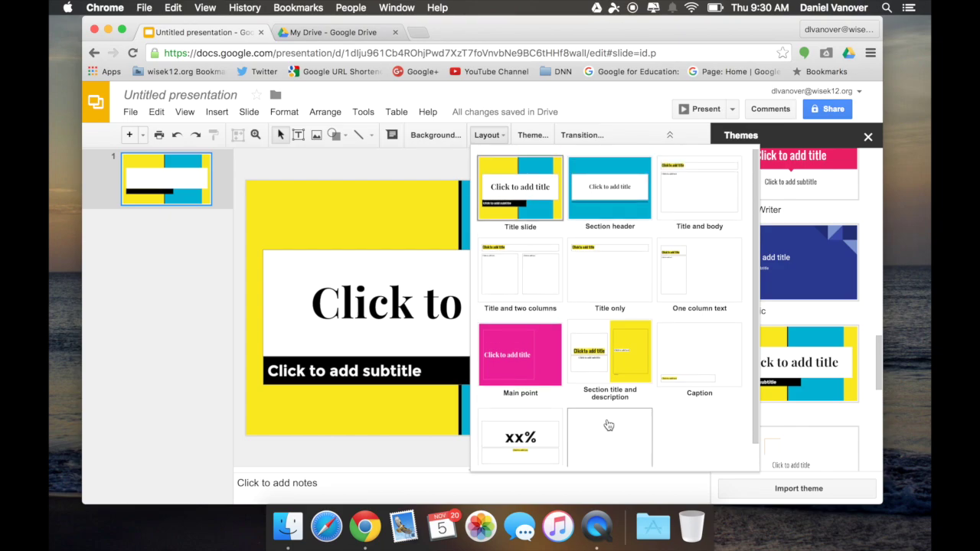
left_click(538, 180)
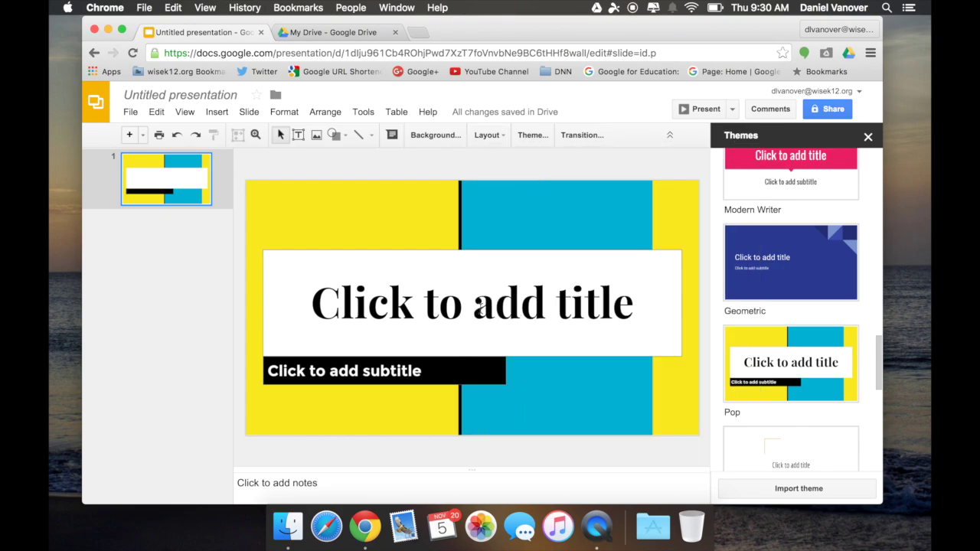
Fill in the title slide with the title "Google Slides Presentation" and the subtitle "Technology Tip of the Week"
left_click(481, 308)
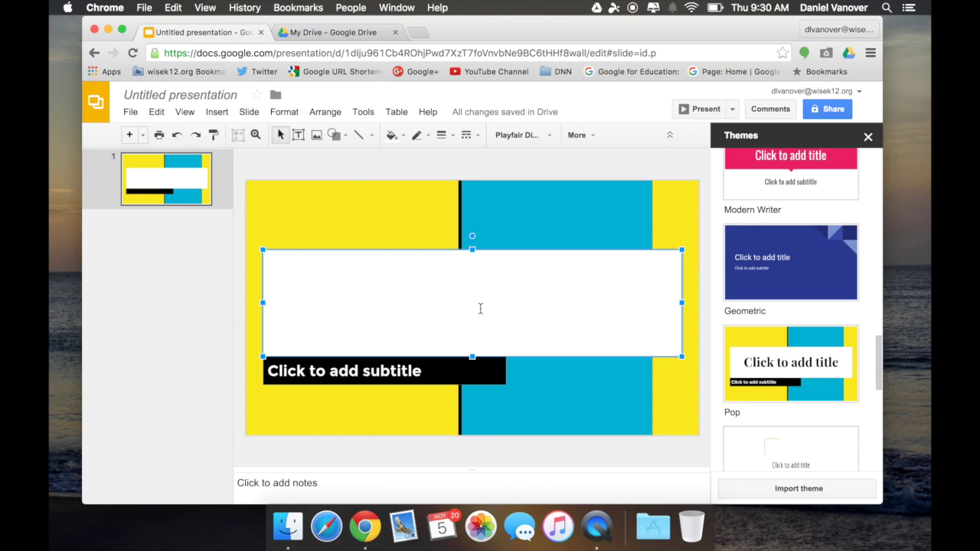
type("Google")
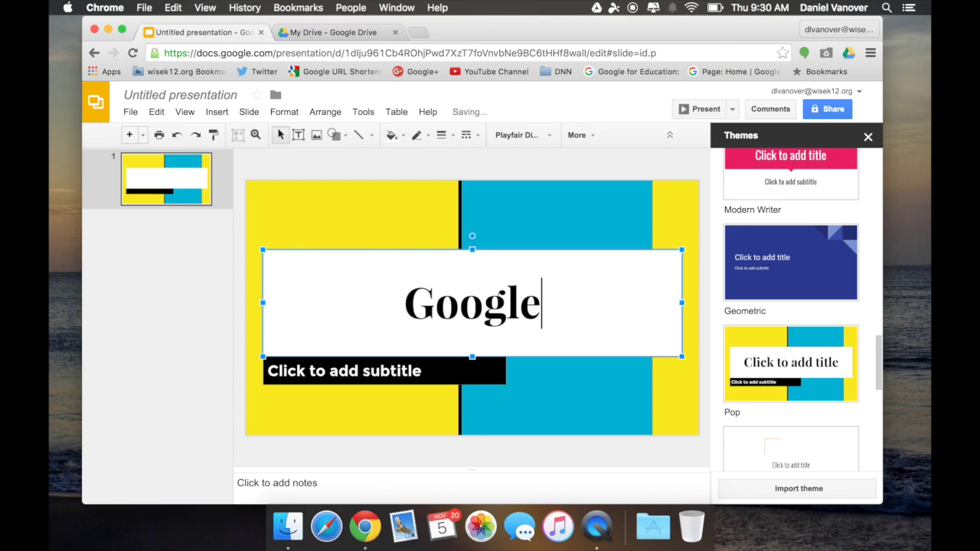
type(" Slides Pre")
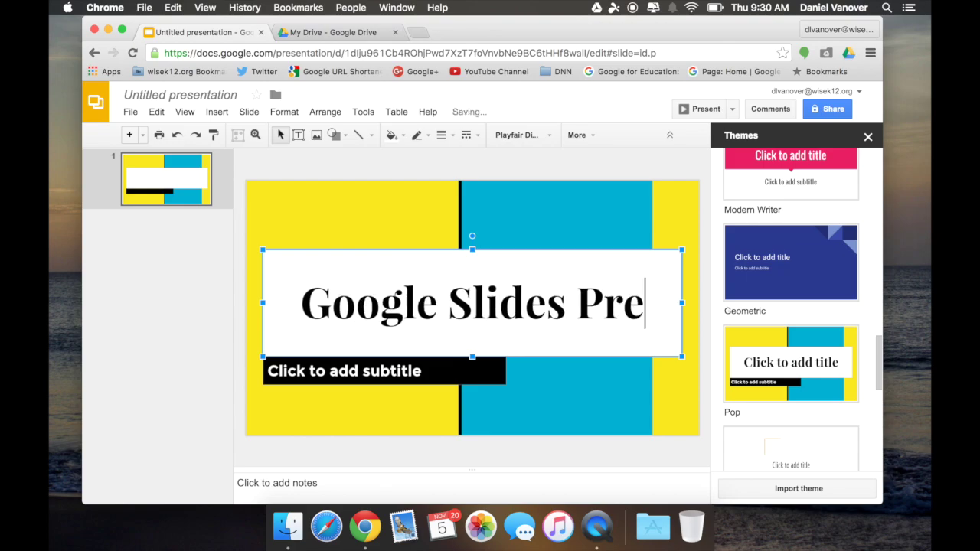
type("sentation")
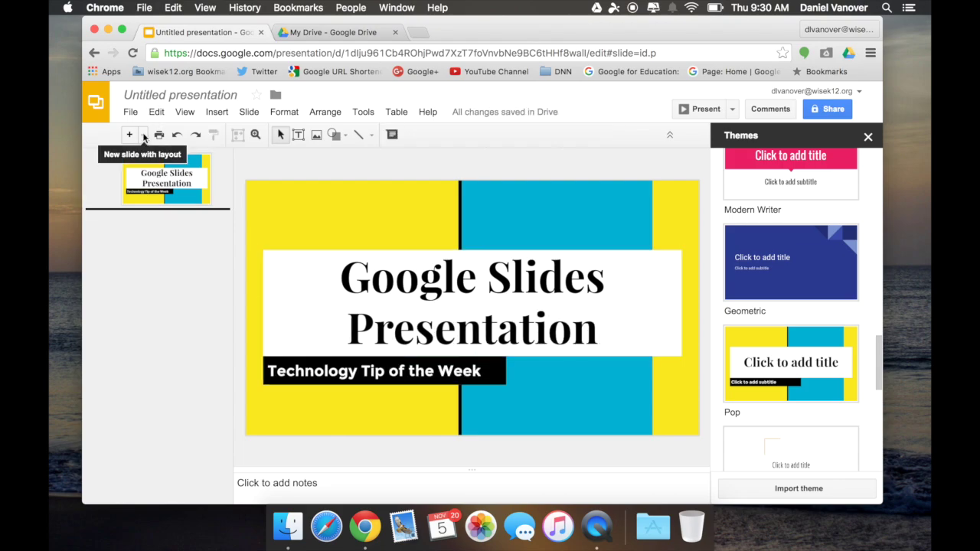
Add a slide with the Title and body layout, followed by two more new slides
left_click(144, 134)
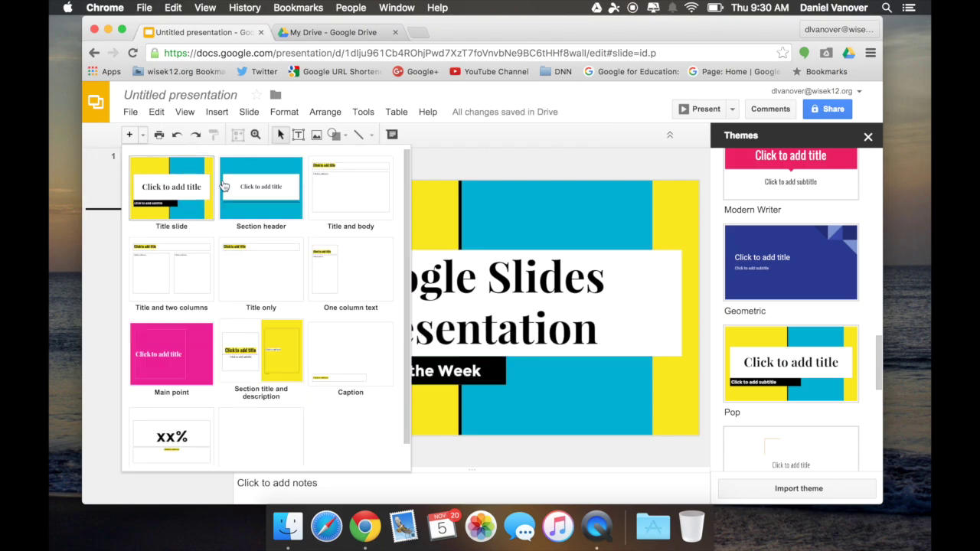
left_click(351, 202)
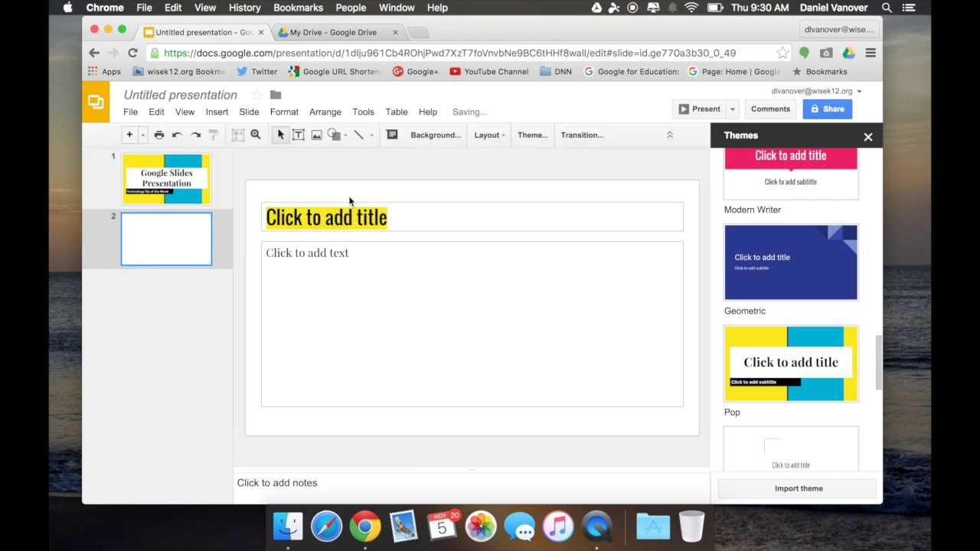
double_click(131, 138)
Give slide 2 the "Slide from right" transition and preview it
left_click(180, 196)
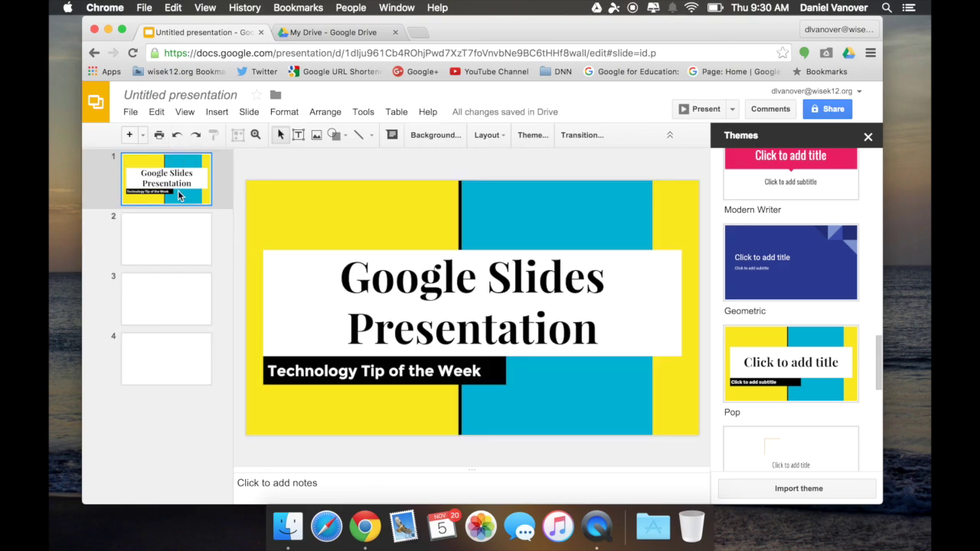
left_click(172, 261)
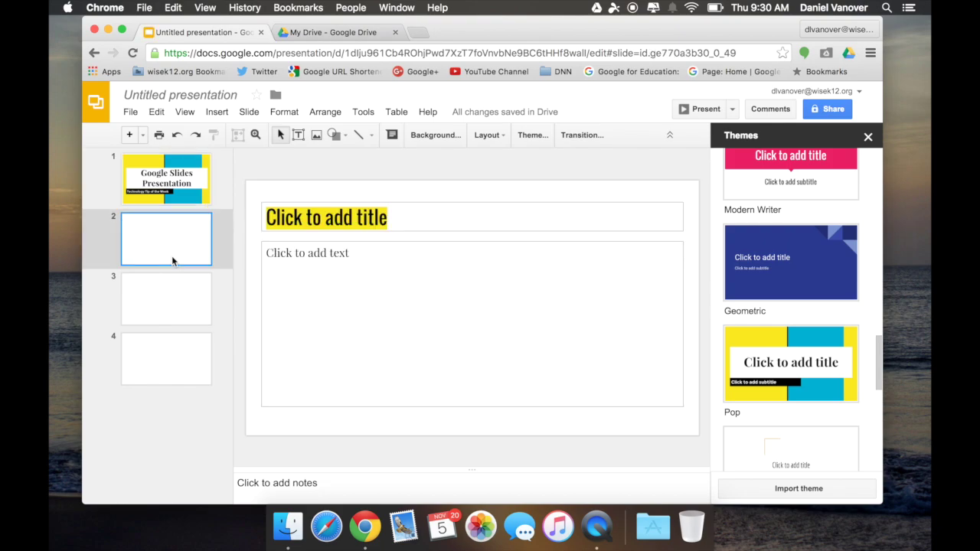
left_click(582, 135)
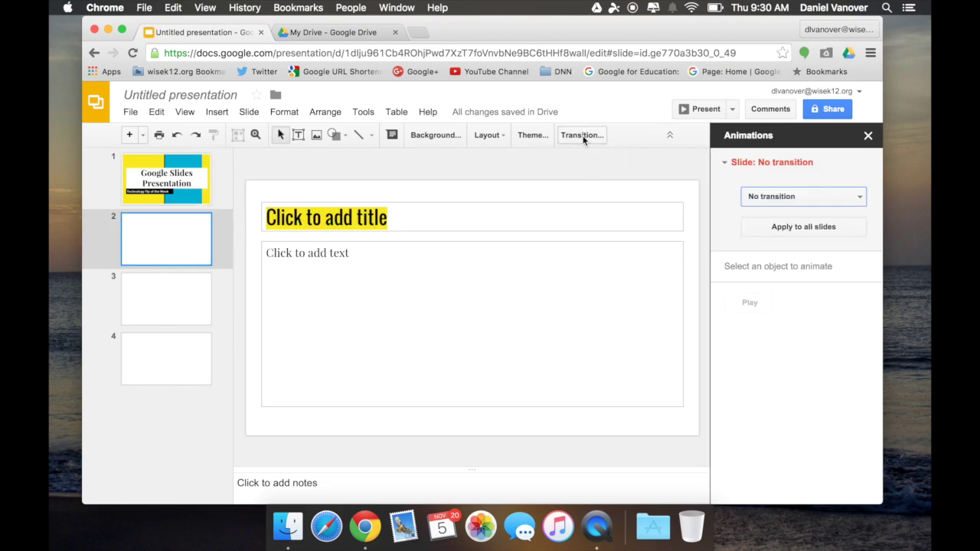
left_click(814, 196)
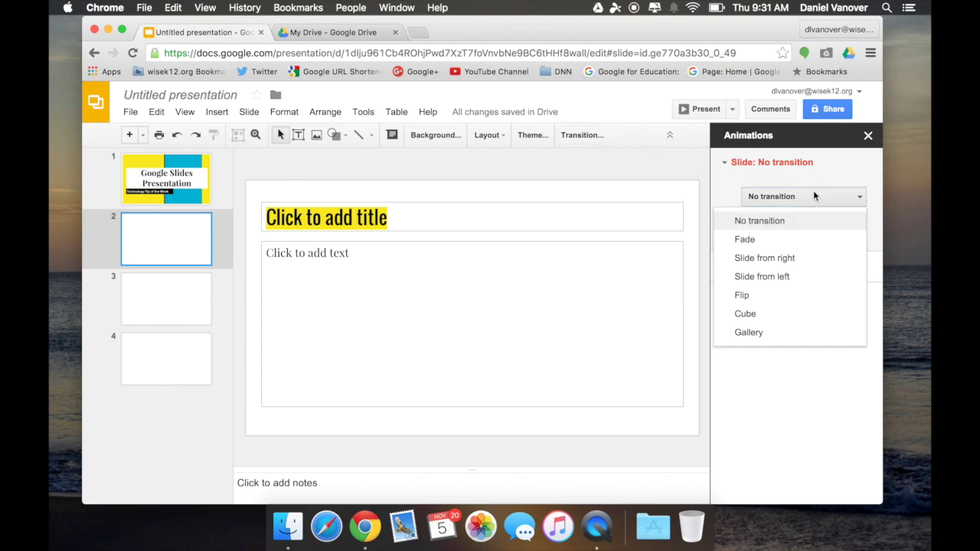
left_click(784, 264)
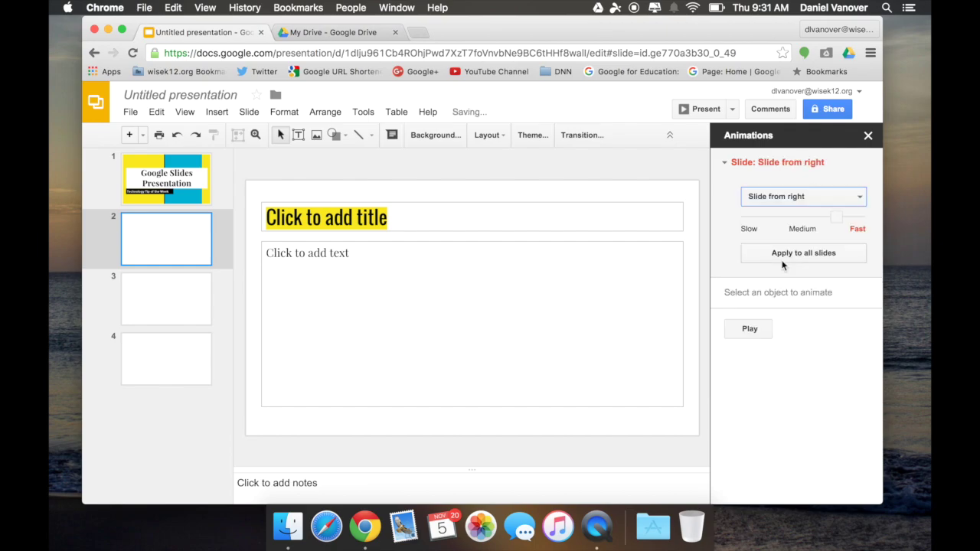
left_click(768, 338)
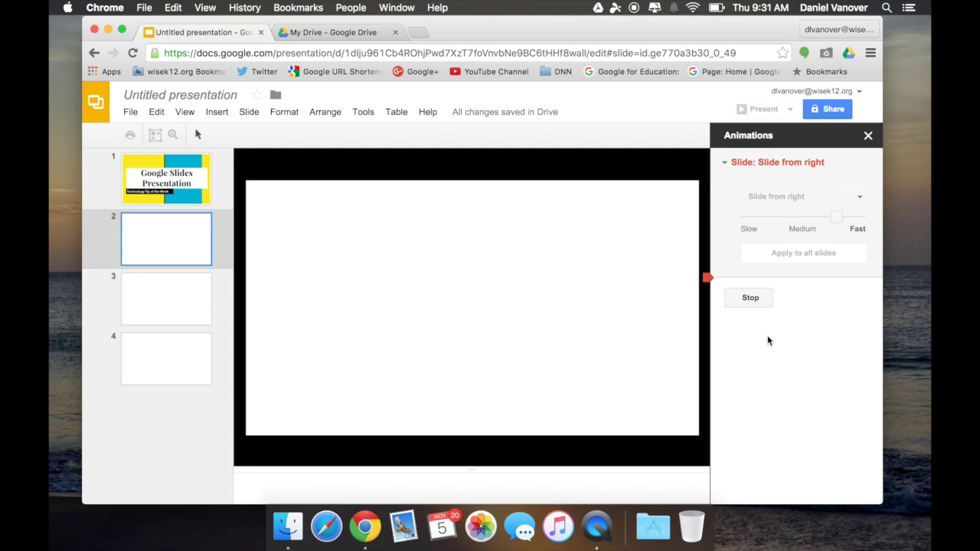
left_click(763, 304)
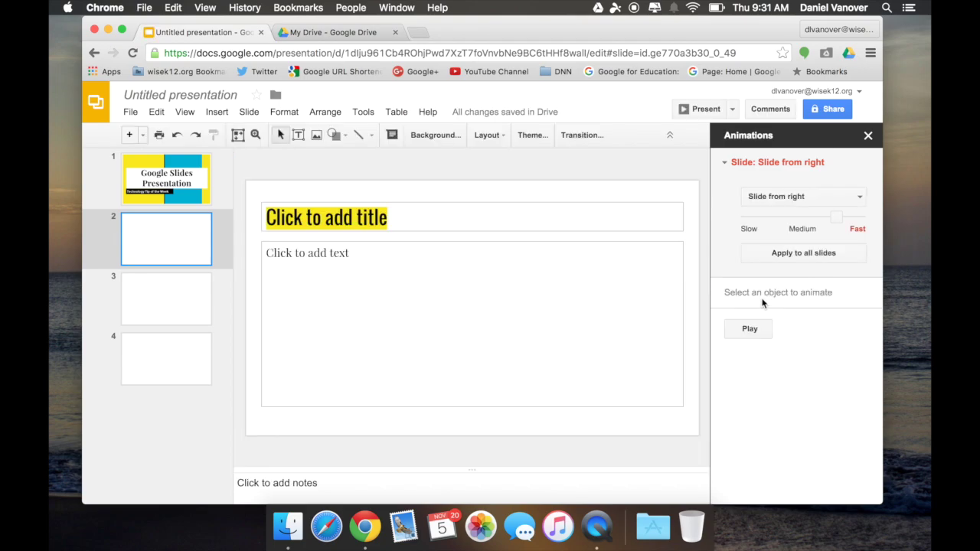
Apply slide 2's transition to all slides and check it on the title slide
left_click(792, 253)
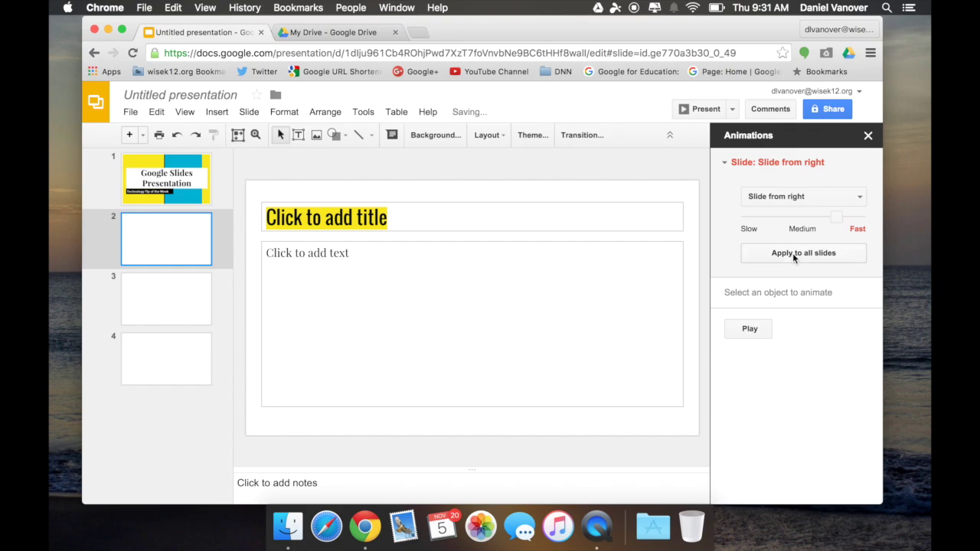
left_click(169, 169)
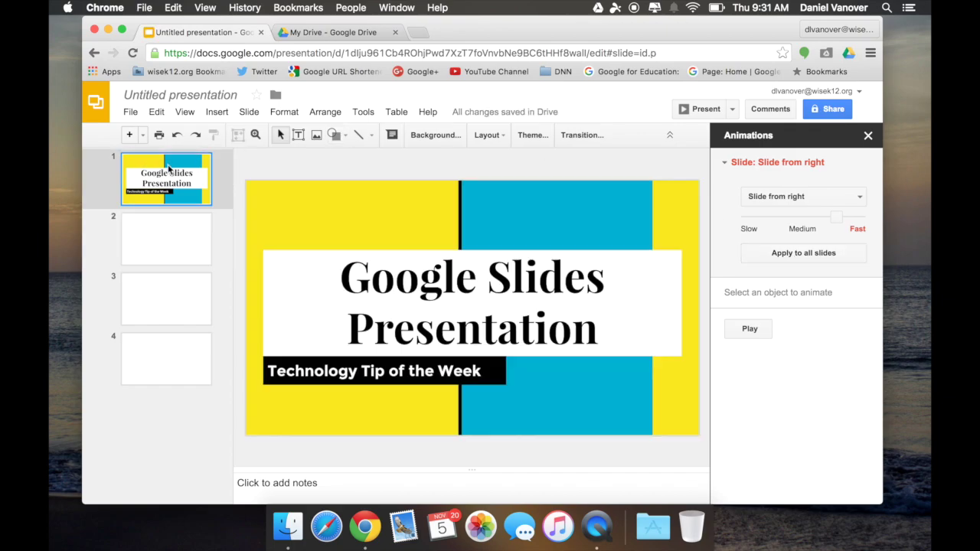
Give slide 2 the title "Inserting Pictures"
left_click(171, 226)
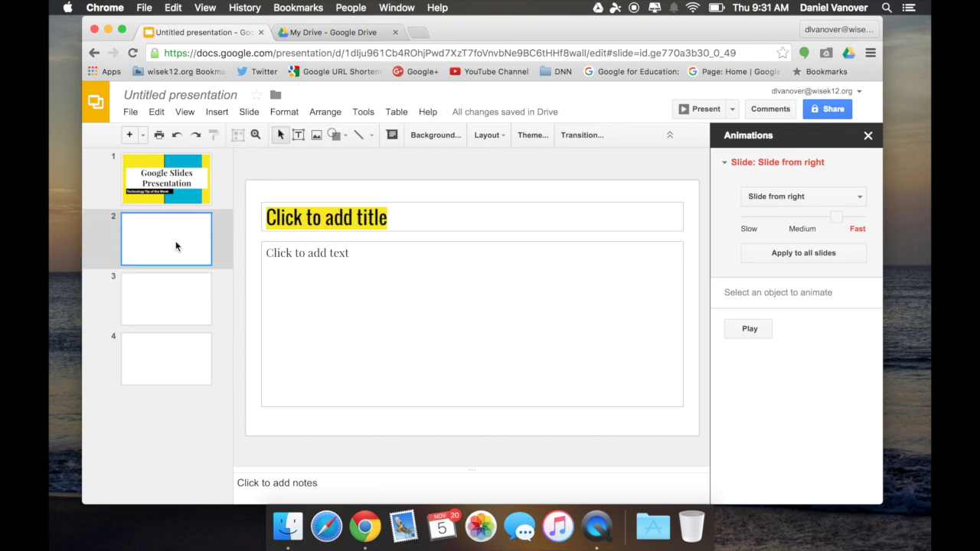
left_click(362, 212)
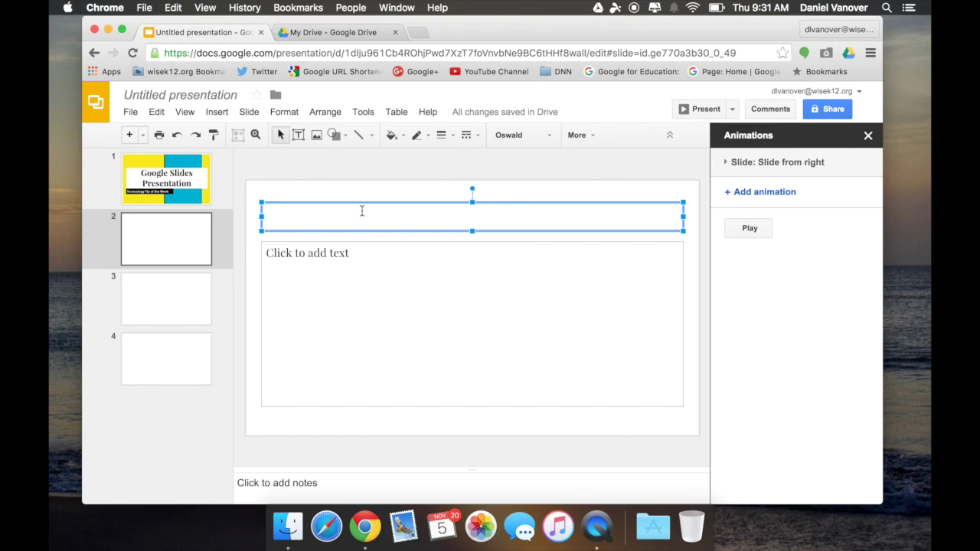
type("Inser")
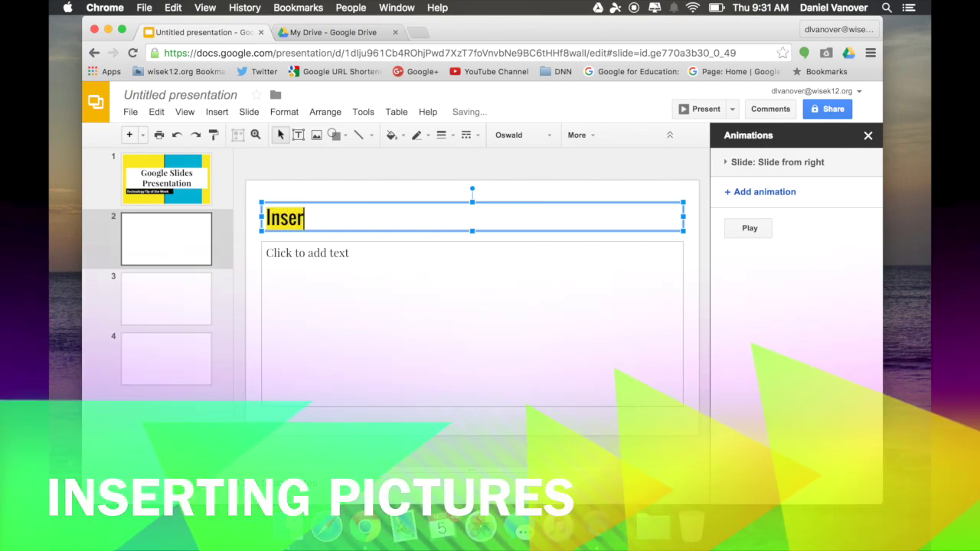
type("ting Pictures")
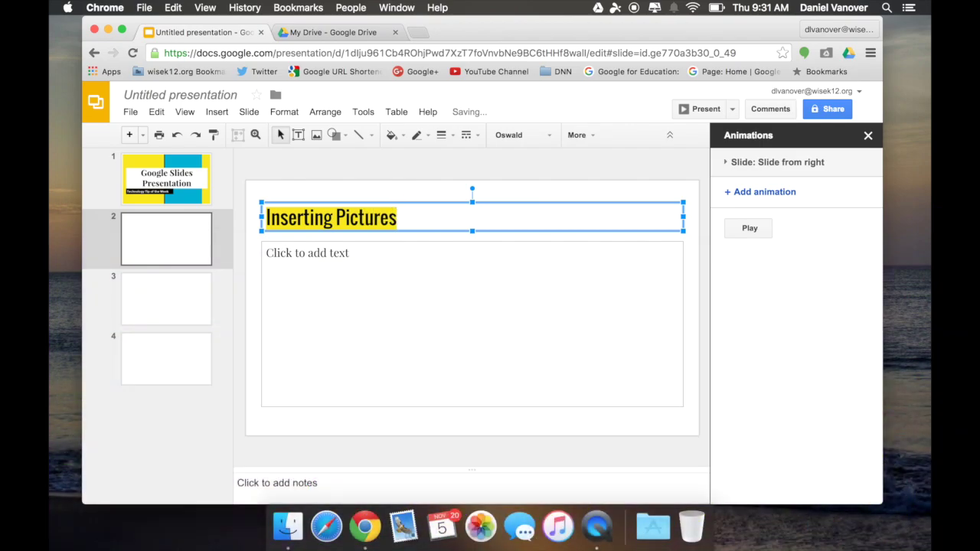
Start inserting an image on slide 2, search Google images for "Sunset" and browse the results
left_click(283, 260)
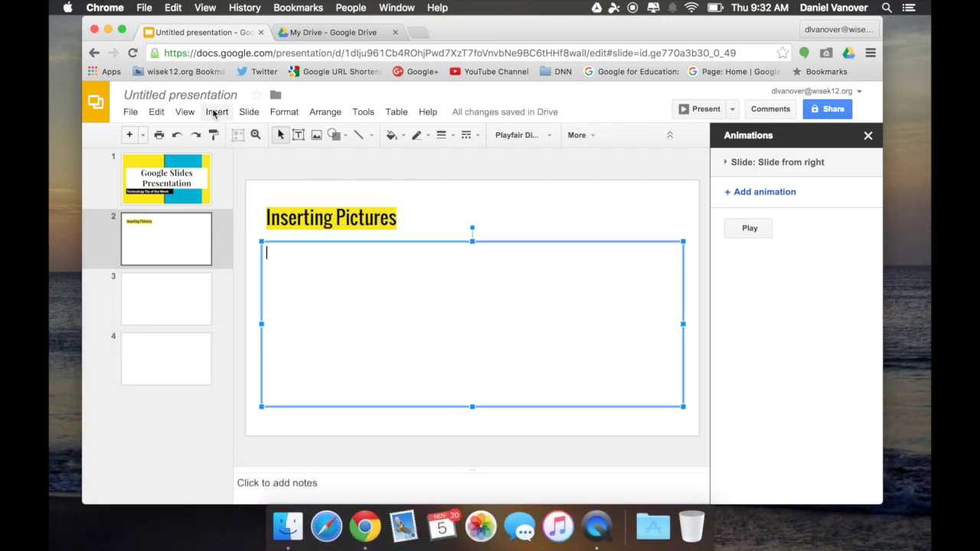
left_click(216, 112)
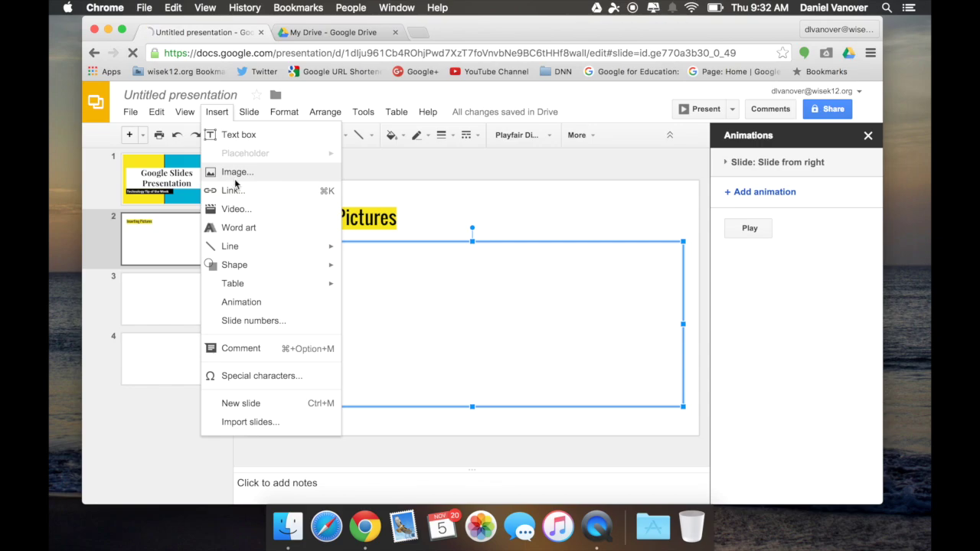
left_click(234, 176)
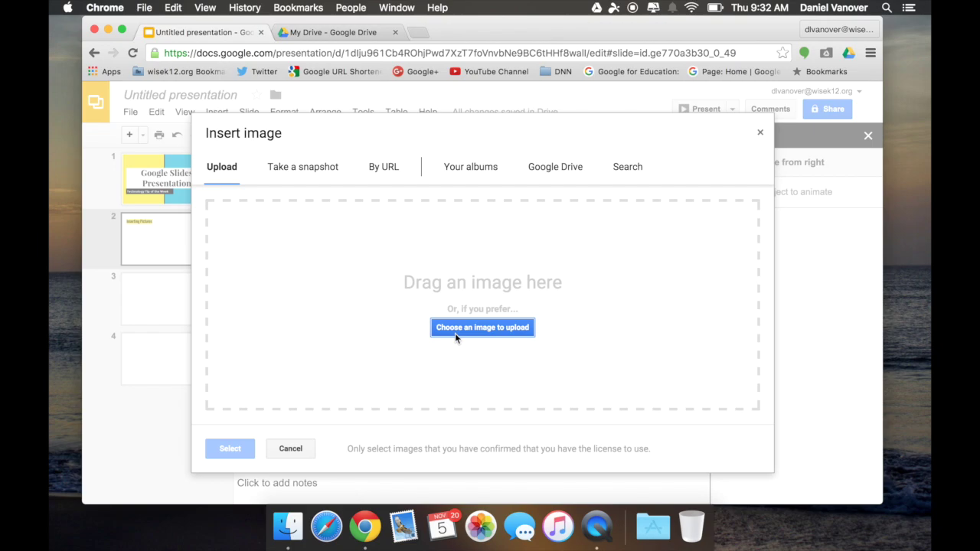
left_click(382, 170)
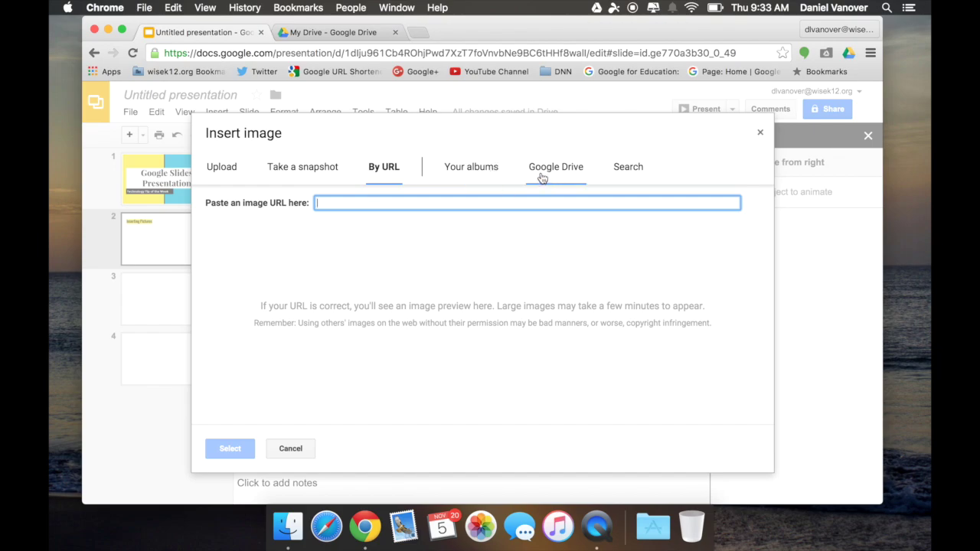
left_click(636, 173)
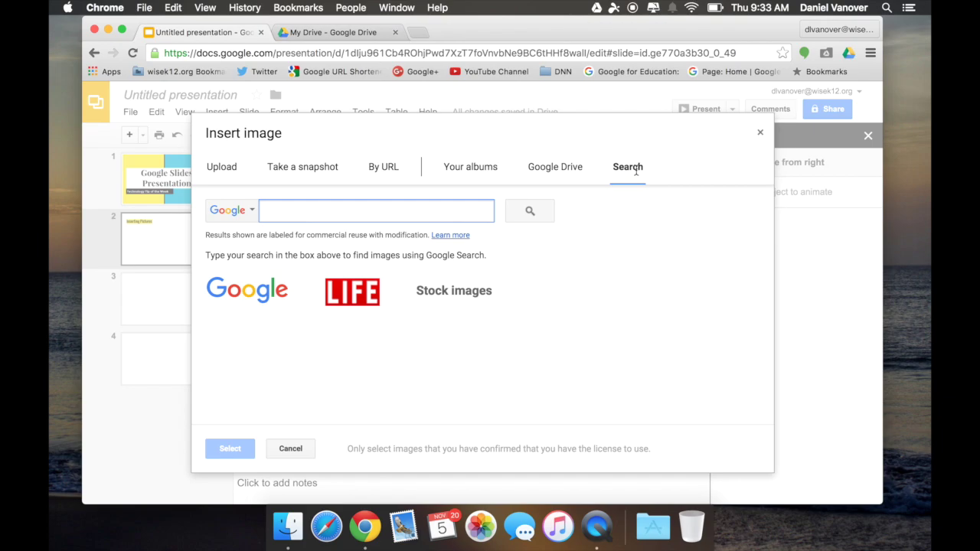
type("Suns")
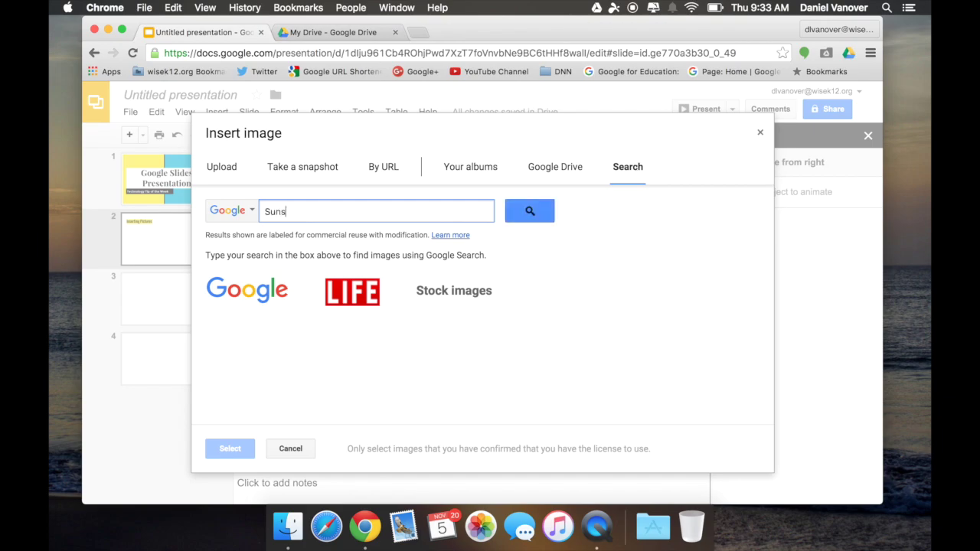
type("et")
left_click(530, 210)
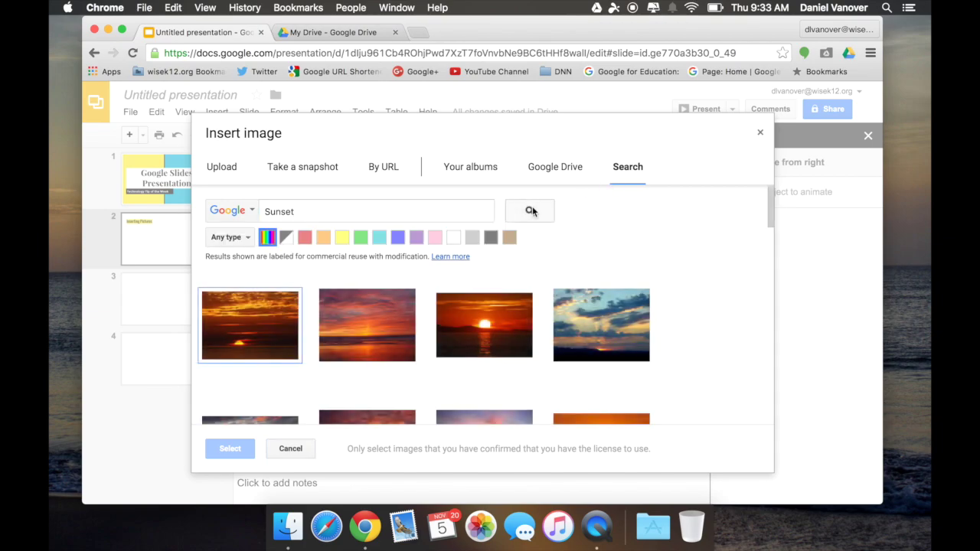
scroll(529, 333, "down", 5)
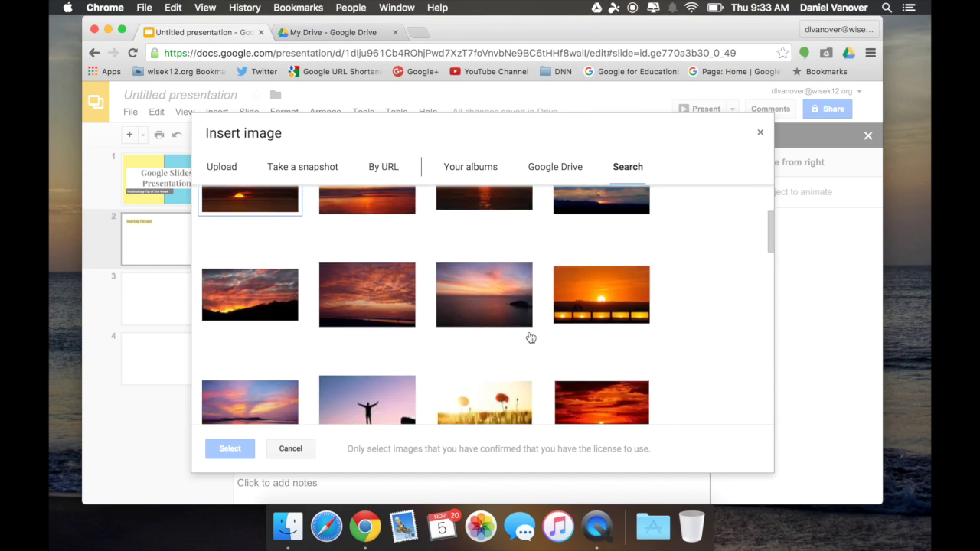
scroll(530, 338, "down", 10)
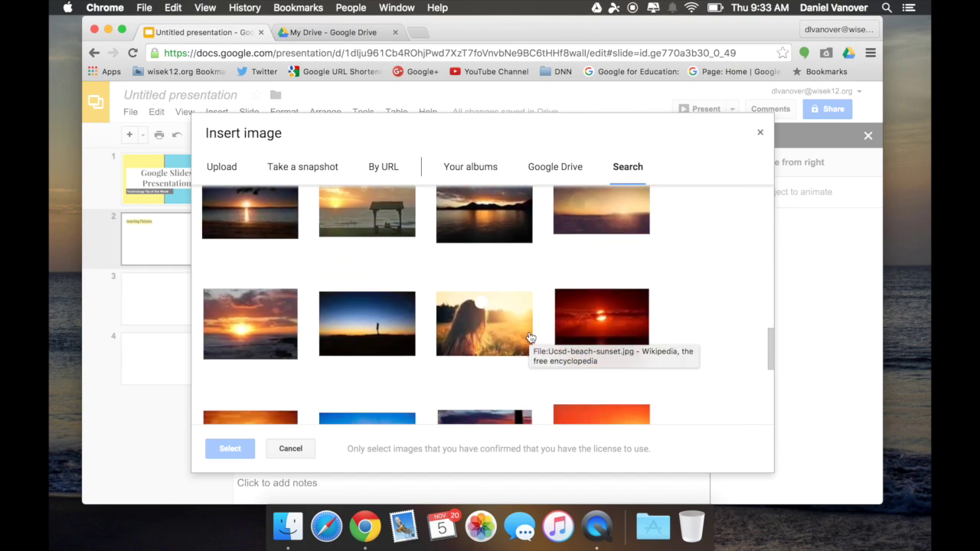
scroll(531, 338, "up", 5)
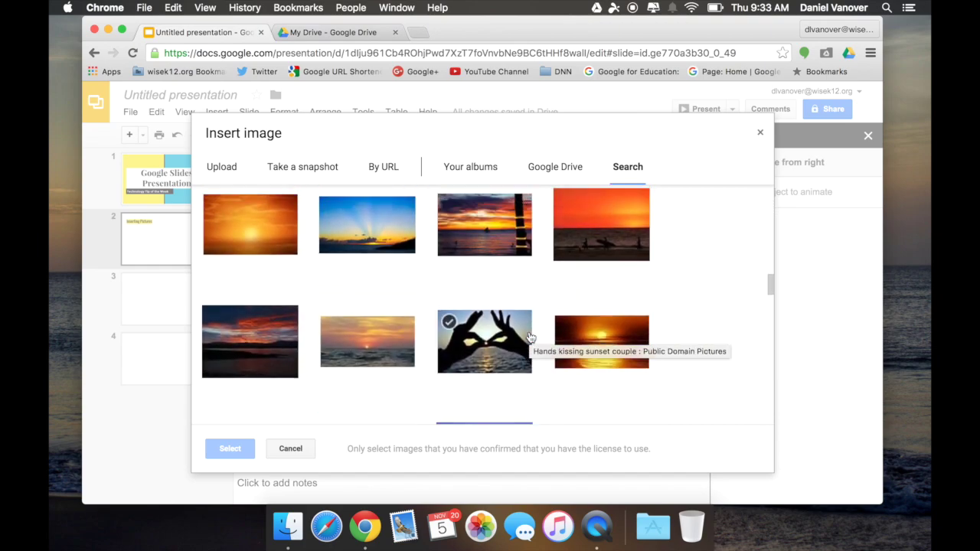
scroll(531, 338, "up", 15)
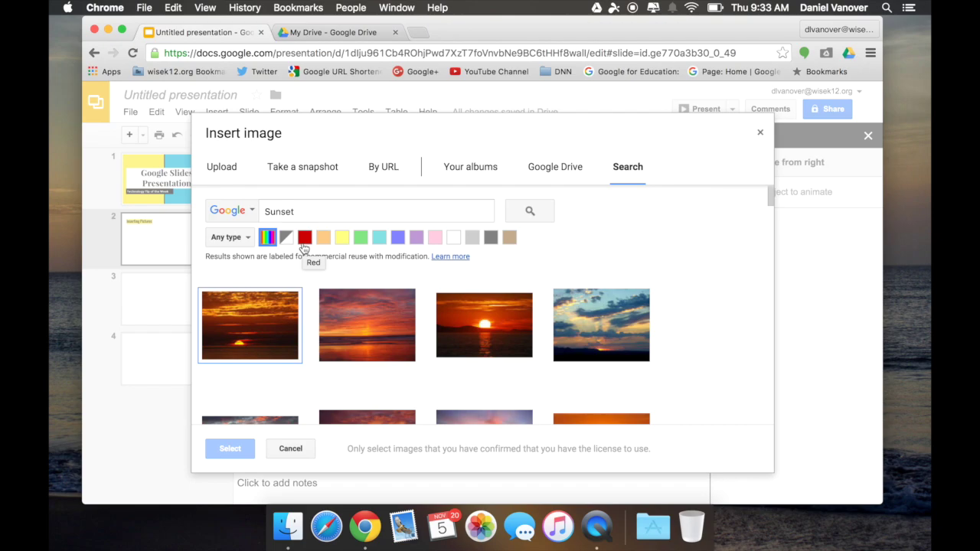
Filter the sunset image results by red and by blue, browsing the pictures offered for each colour
left_click(304, 238)
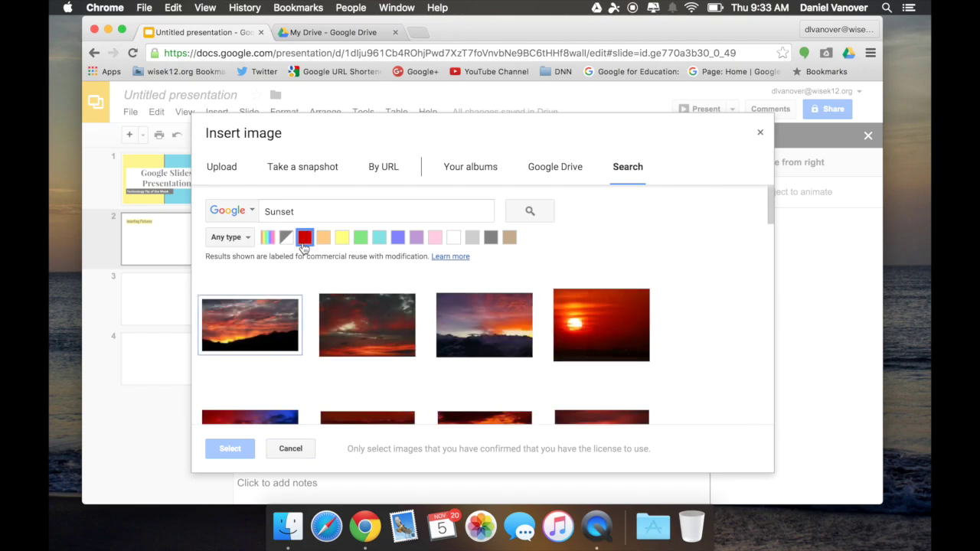
scroll(388, 317, "down", 5)
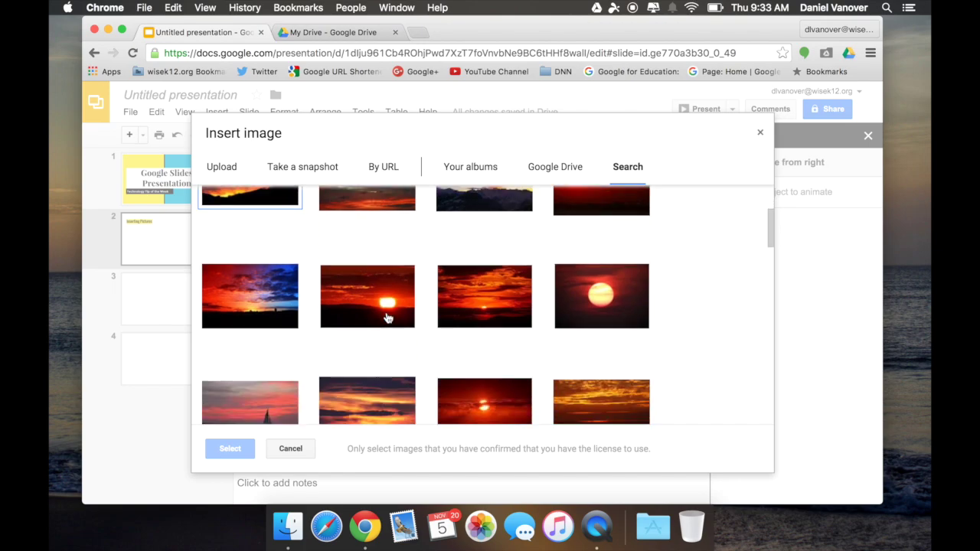
scroll(388, 318, "down", 3)
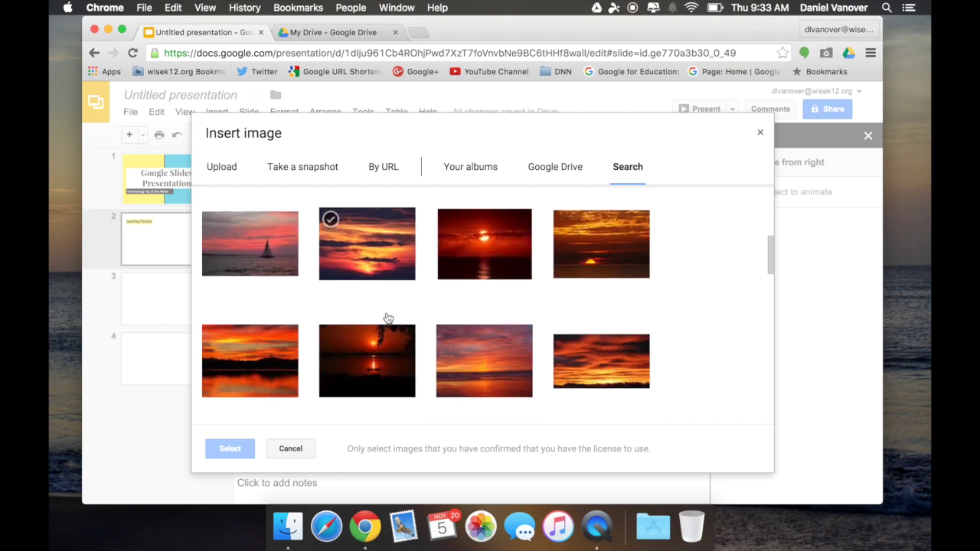
scroll(388, 317, "up", 8)
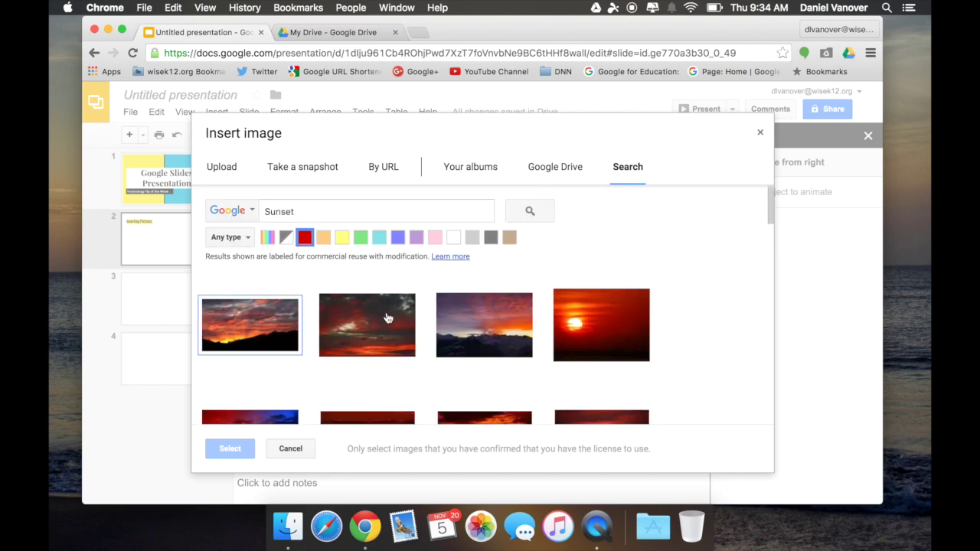
left_click(398, 240)
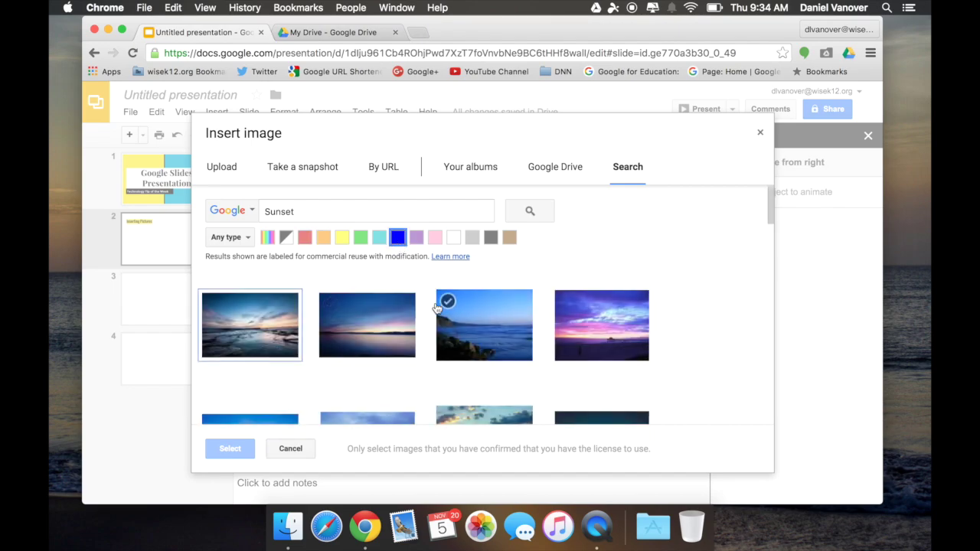
scroll(437, 306, "down", 5)
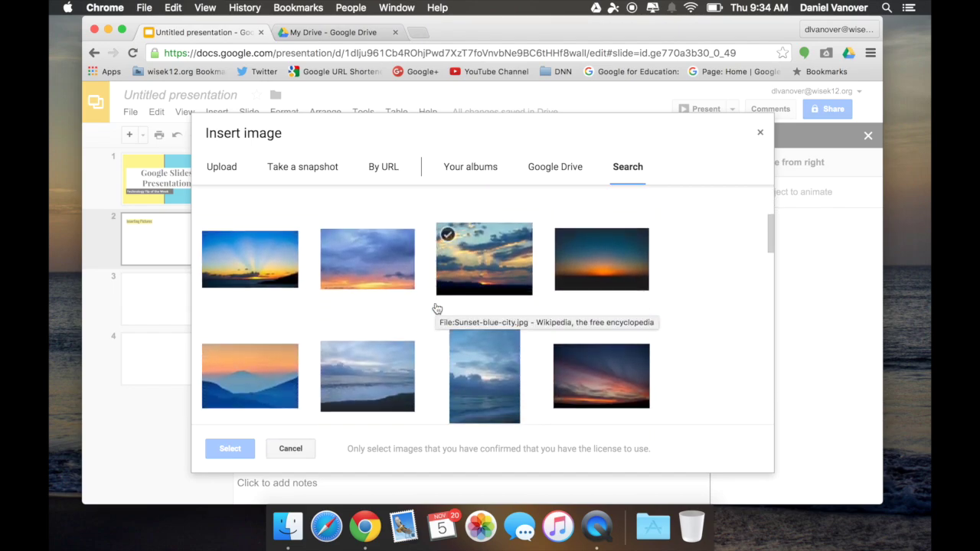
scroll(436, 307, "up", 5)
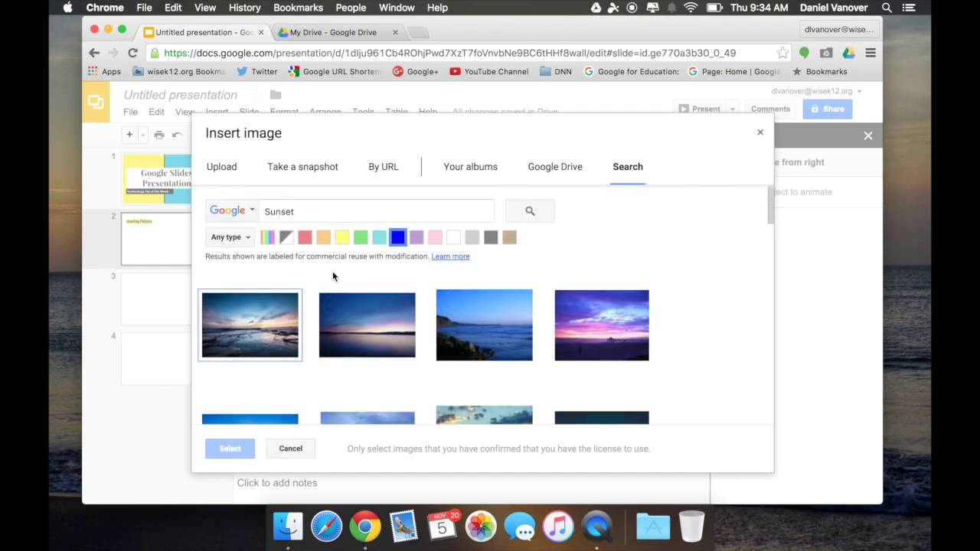
Filter the sunset results by red and insert the picture of the bright sun in a red sky
left_click(304, 237)
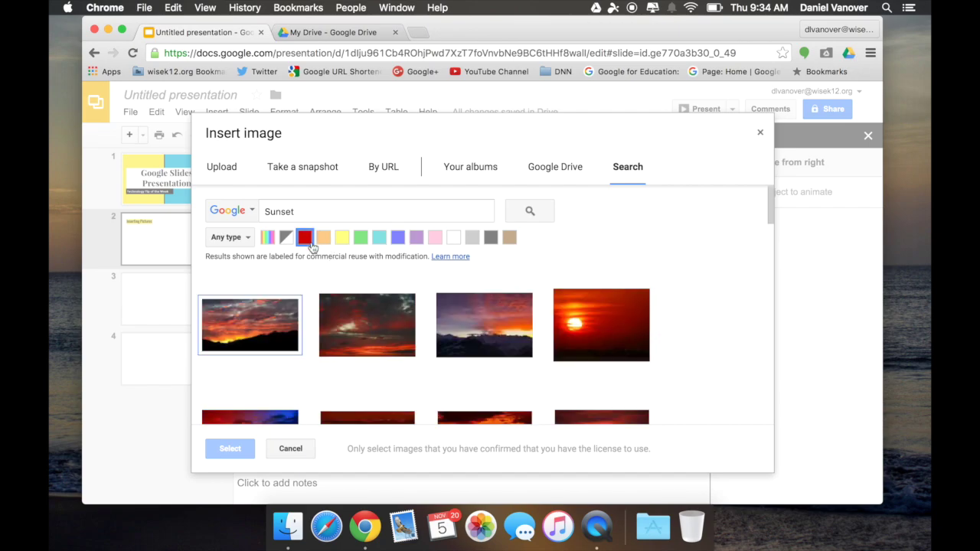
left_click(576, 307)
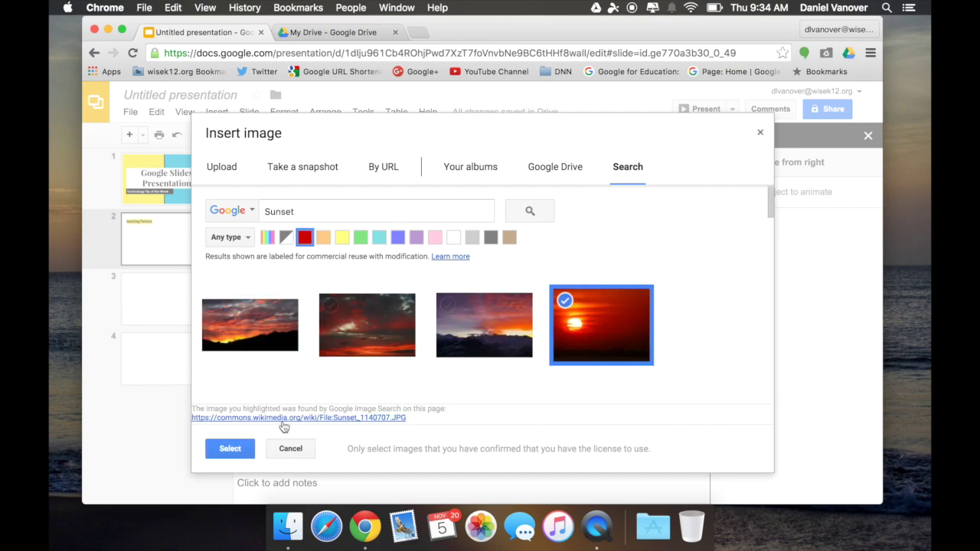
left_click(230, 451)
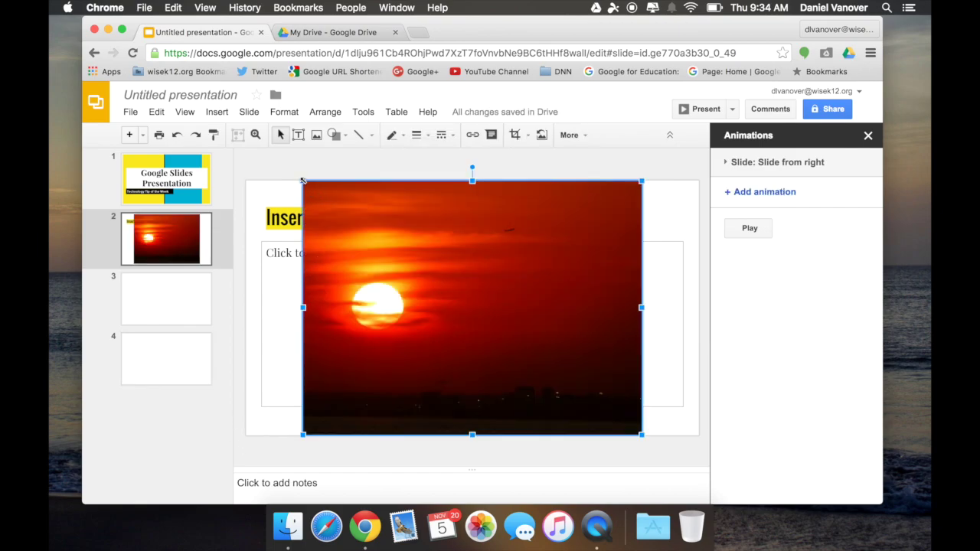
Shrink the sunset picture and place it against the right edge of slide 2's body area, below the title
left_click_drag(305, 183, 400, 257)
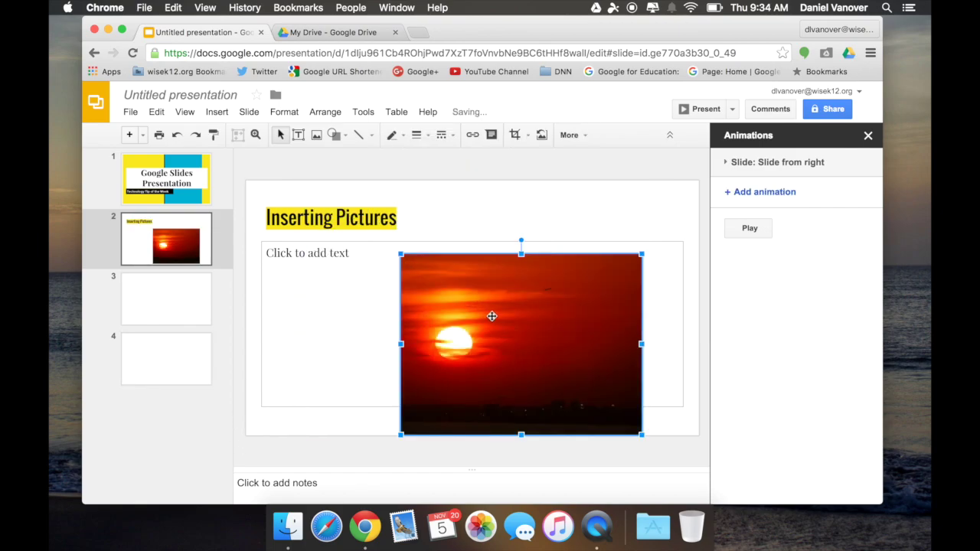
left_click_drag(493, 315, 536, 304)
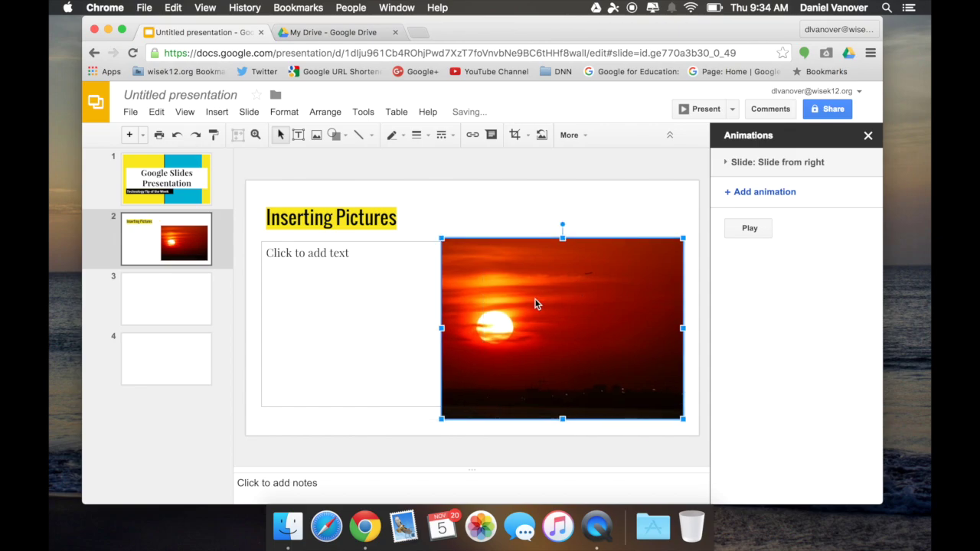
left_click(690, 252)
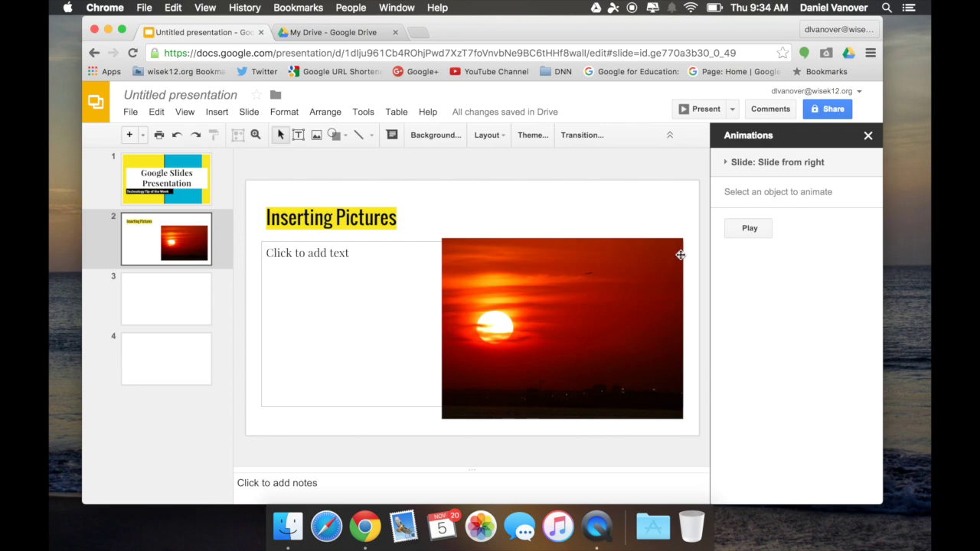
Crop the sunset picture inward from its upper-left corner, and restore the cropped area by extending the crop back out
left_click(629, 273)
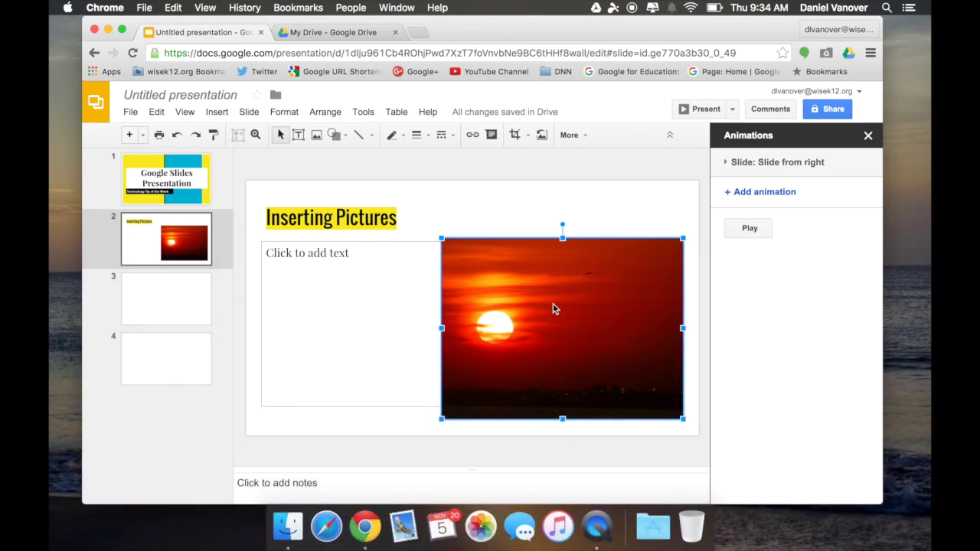
left_click(515, 136)
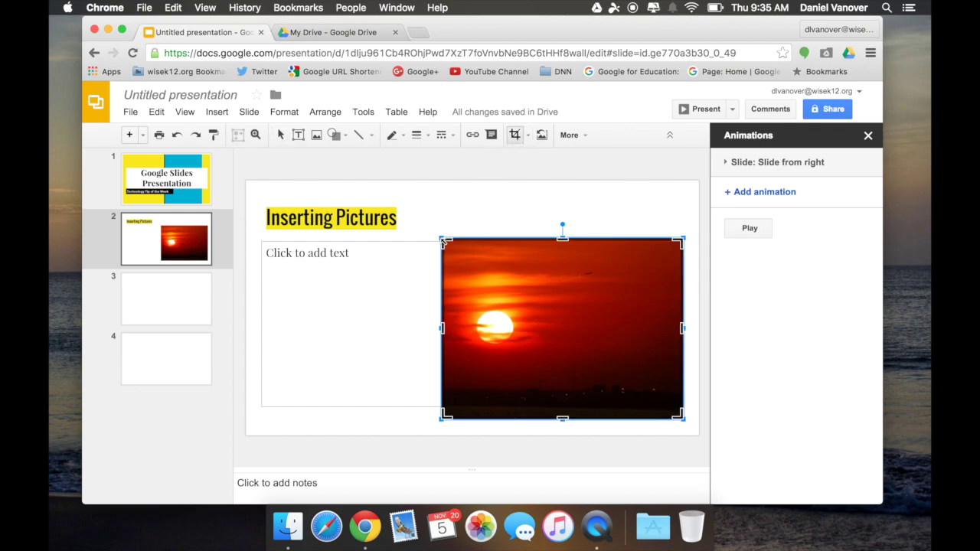
left_click_drag(444, 241, 476, 273)
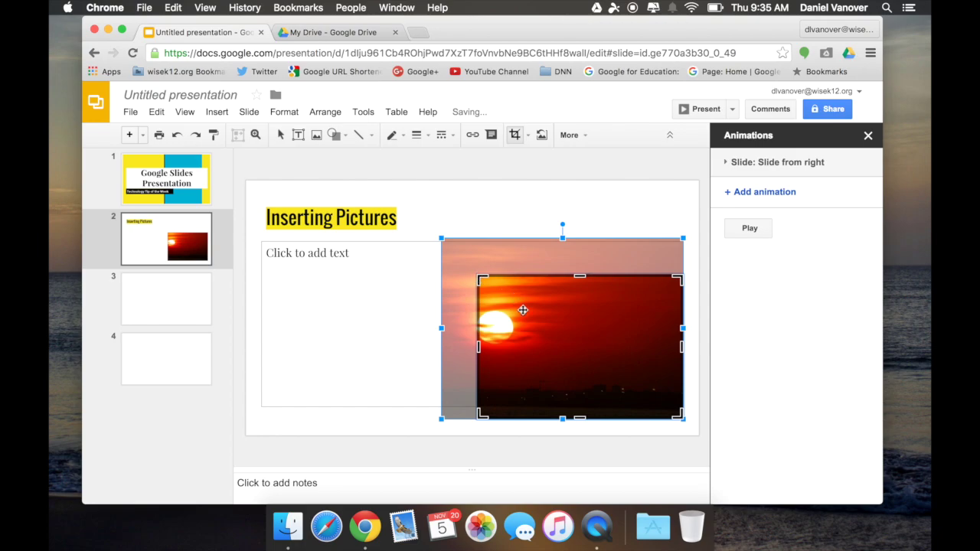
key("Return")
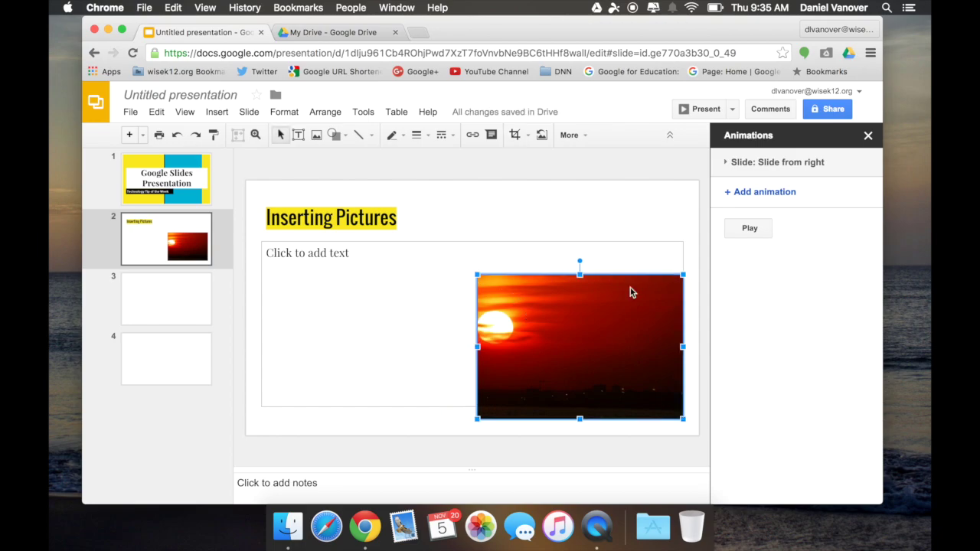
left_click(518, 144)
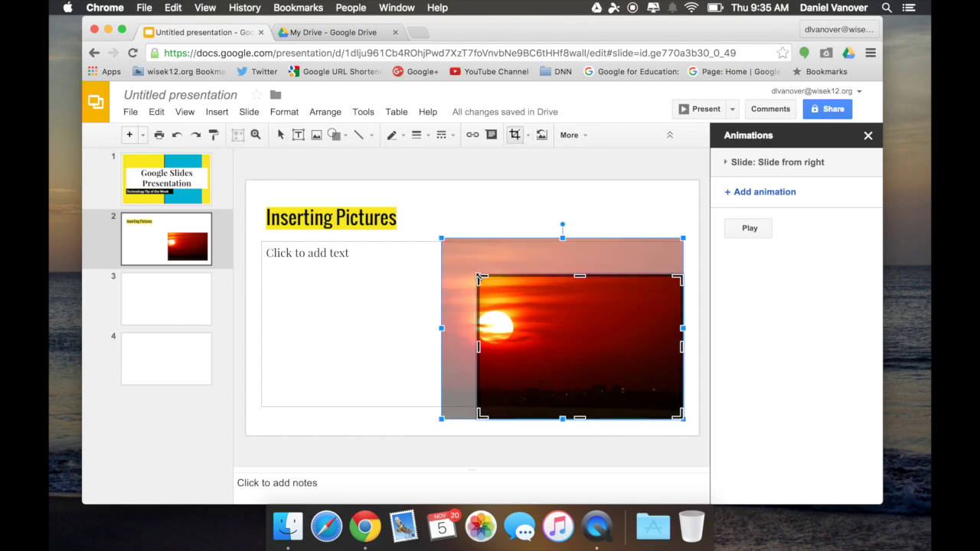
left_click_drag(479, 278, 440, 242)
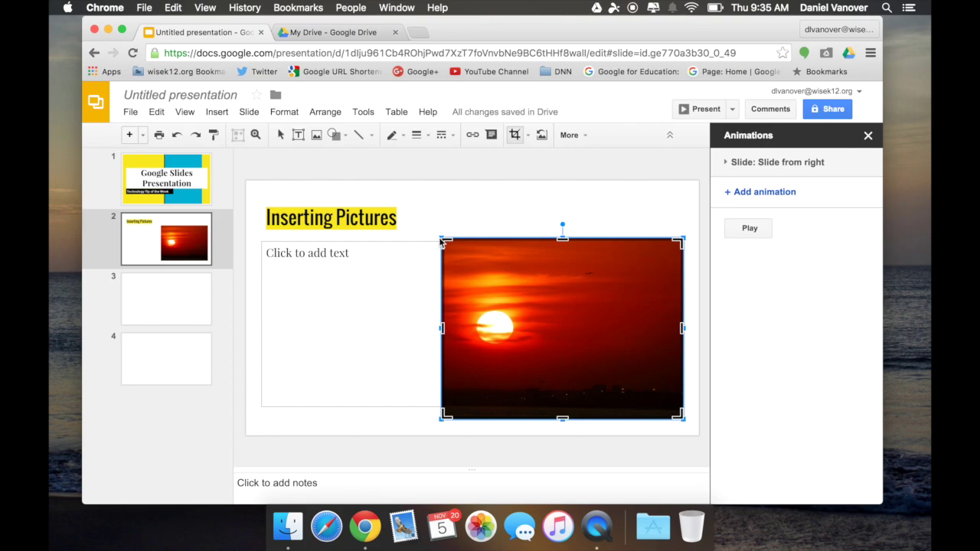
Mask the sunset picture on slide 2 with the heart shape
left_click(529, 136)
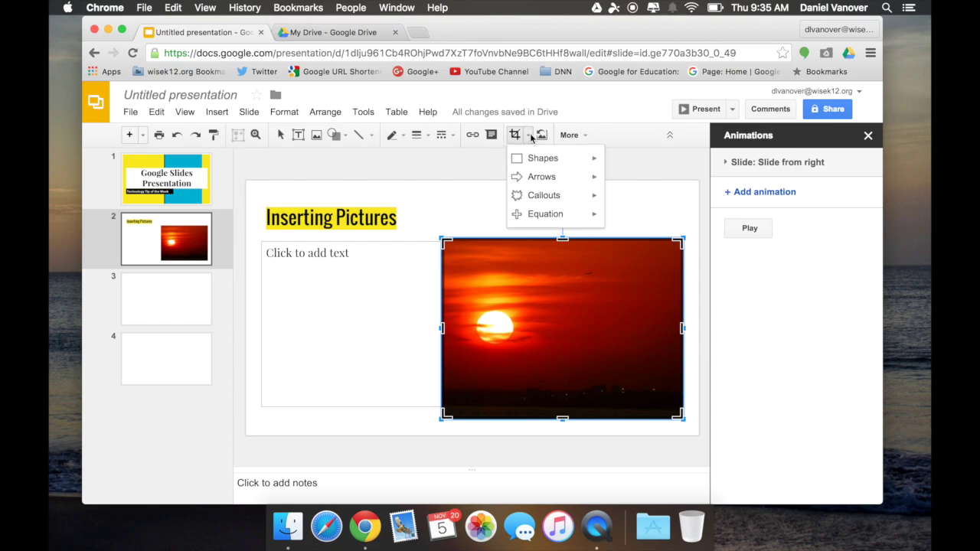
mouse_move(530, 165)
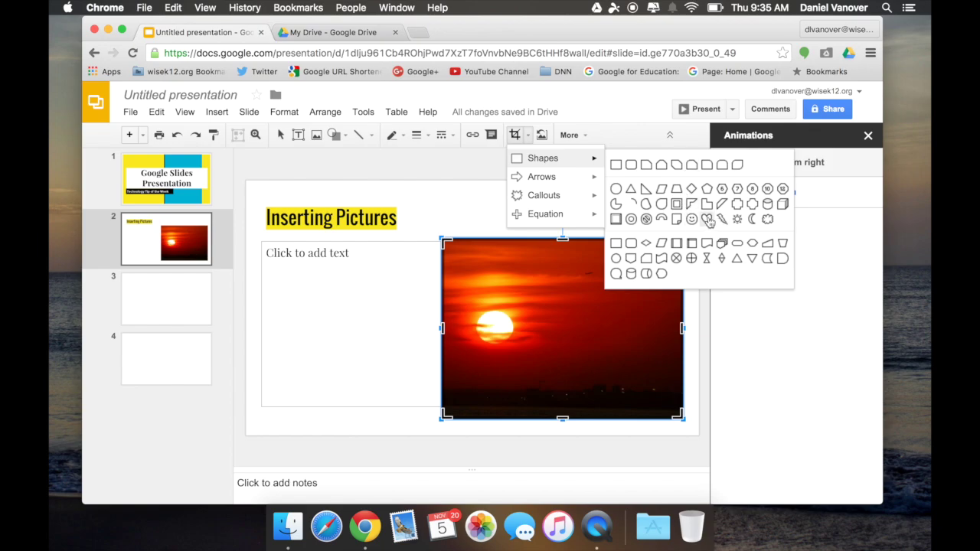
left_click(708, 220)
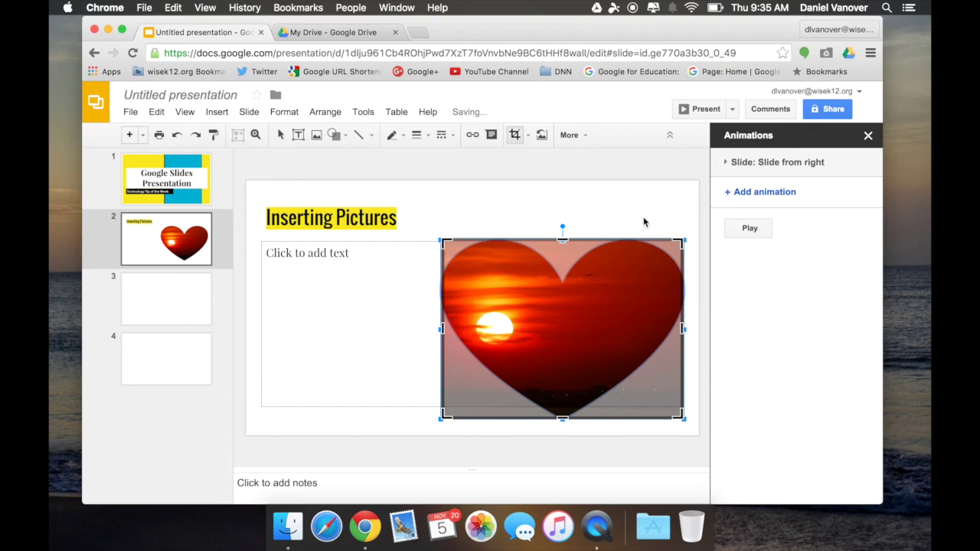
key("Return")
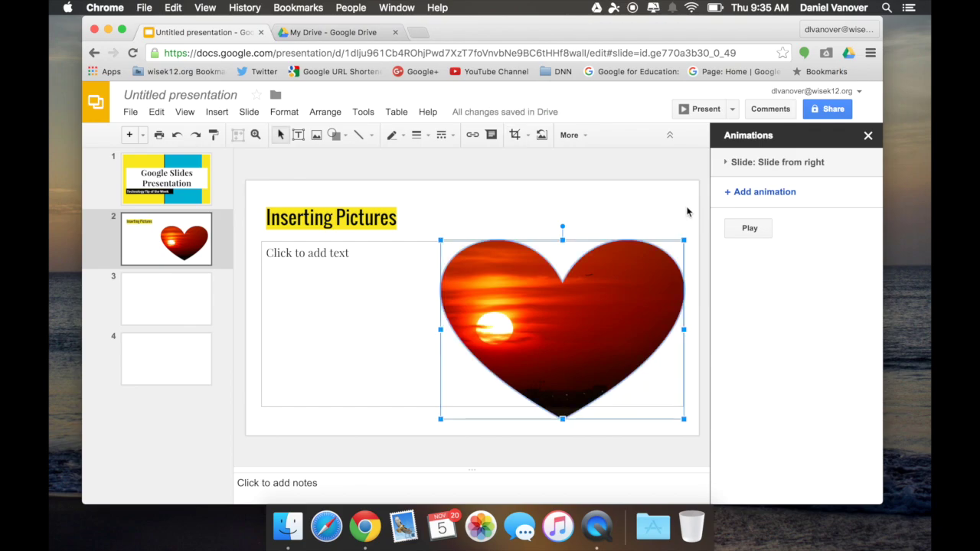
left_click(695, 288)
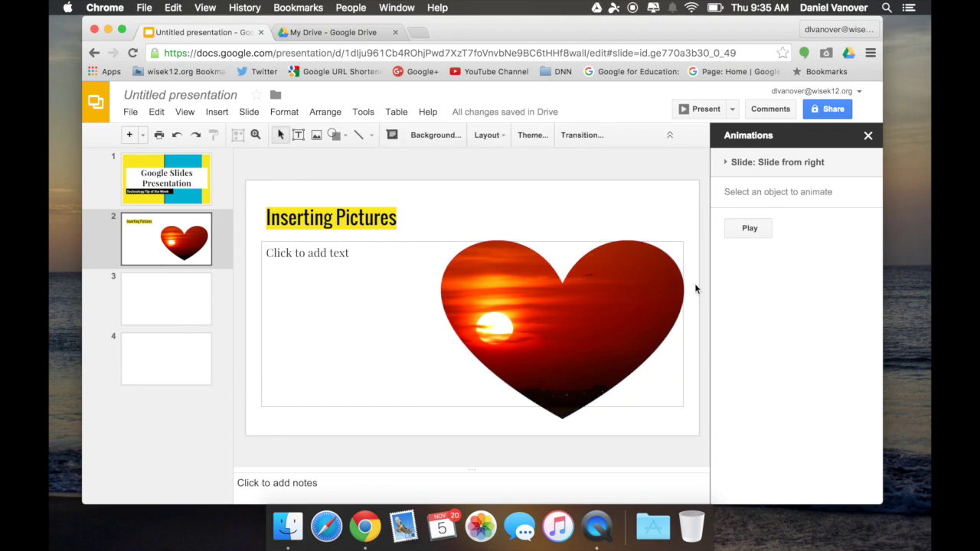
Change the sunset picture's mask on slide 2 to an oval
left_click(659, 264)
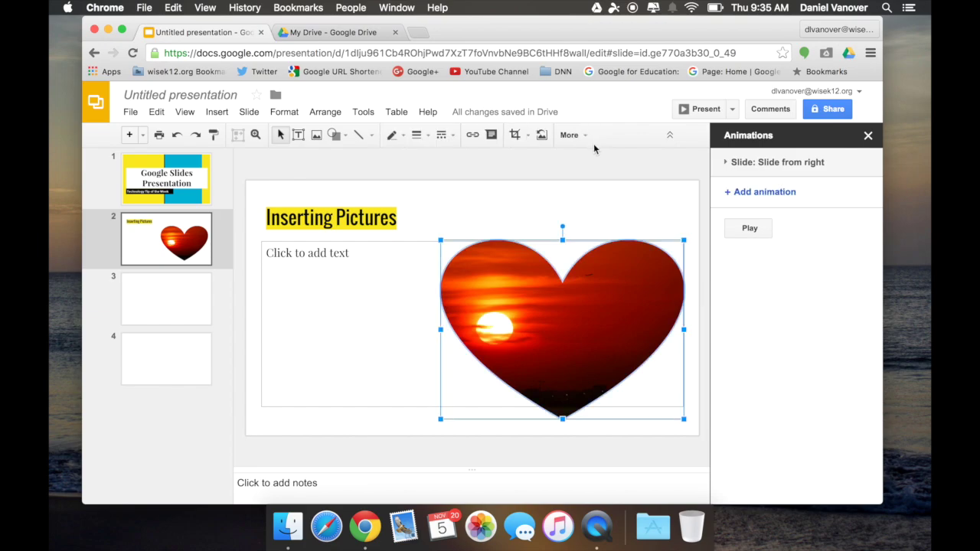
left_click(528, 135)
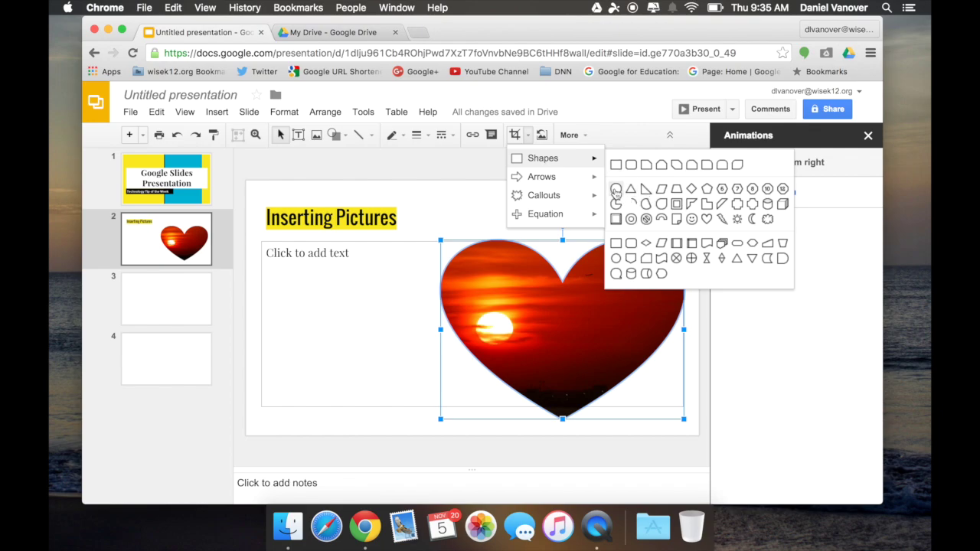
left_click(616, 190)
left_click(615, 190)
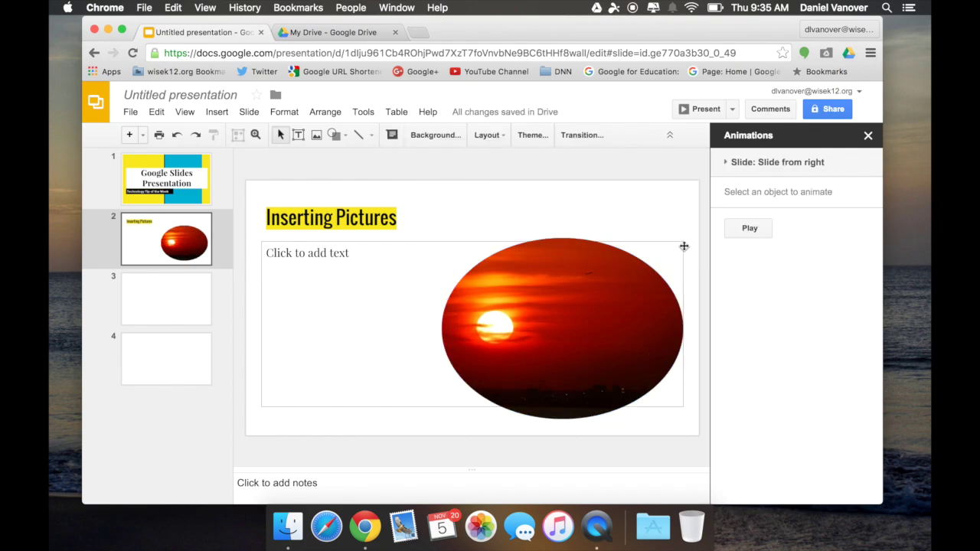
Enter "Pictures look great when masked" as slide 2's body text and add the caption "Presentation" to slide 3
left_click(684, 247)
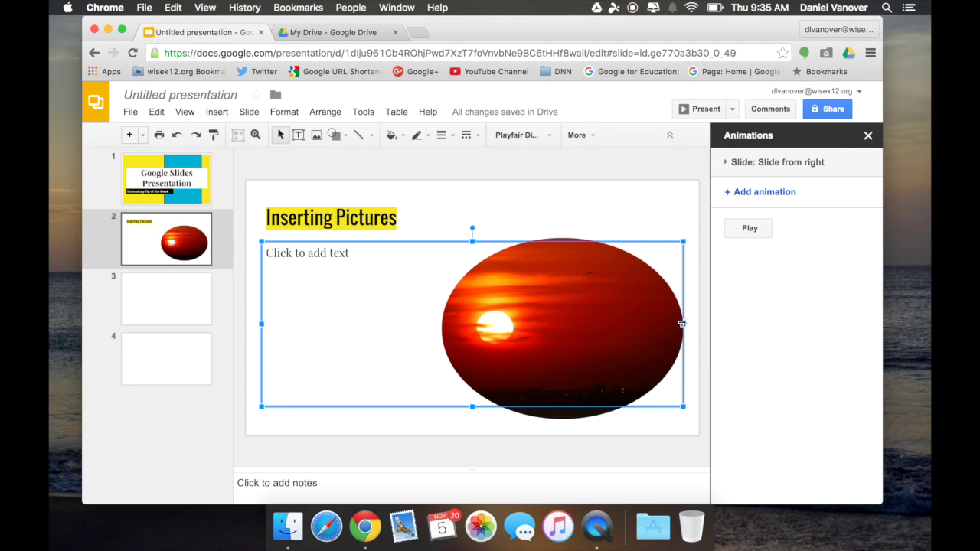
left_click(686, 245)
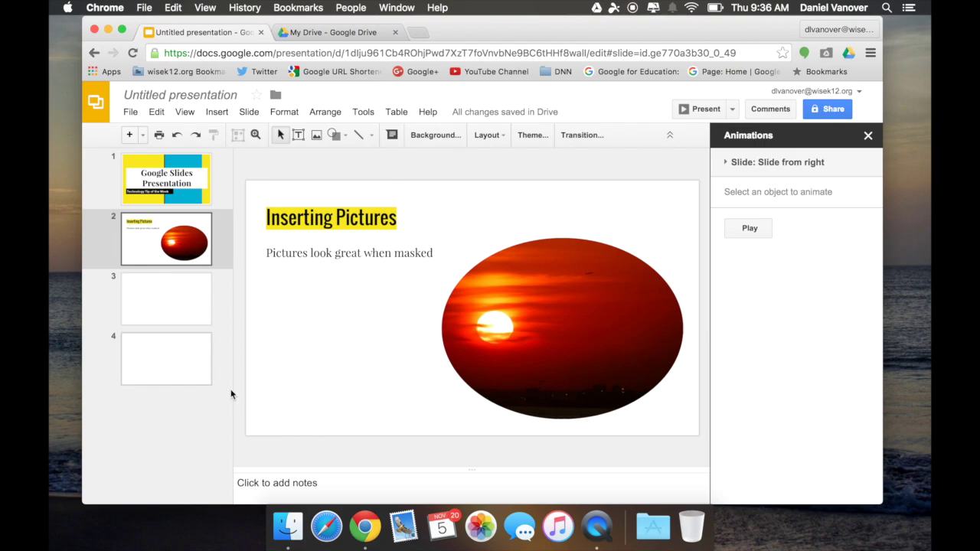
left_click(186, 298)
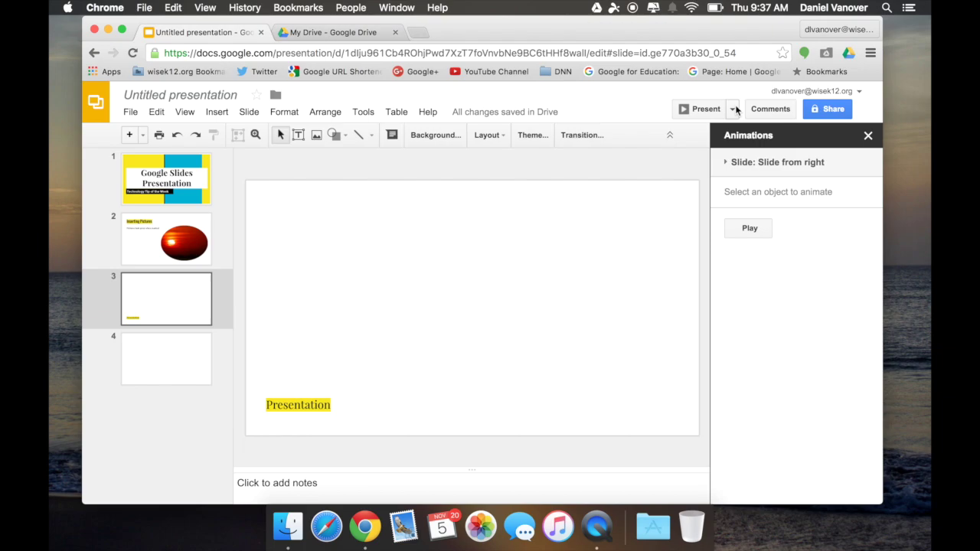
Present the slideshow in an enlarged window with speaker notes, and jump to slide 1 from the notes window
left_click(733, 110)
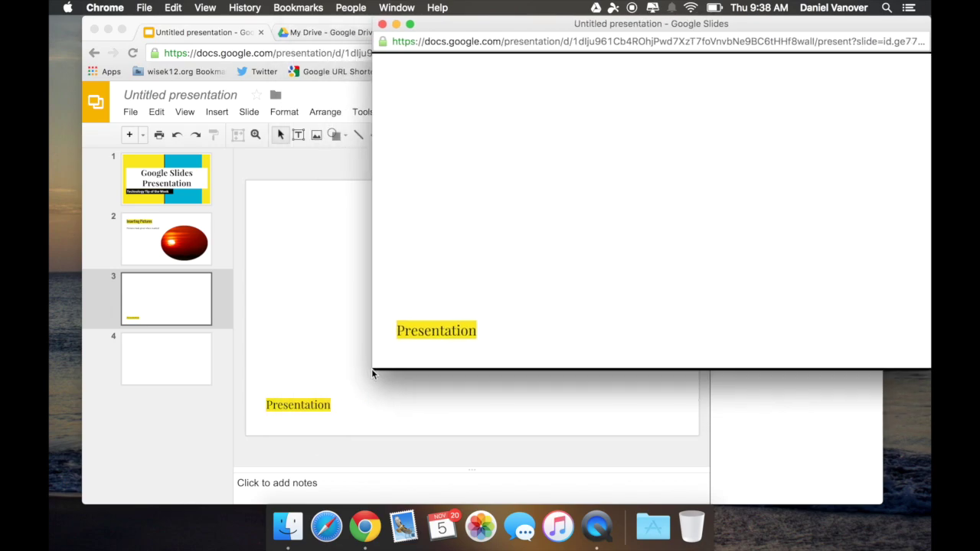
left_click_drag(564, 27, 932, 62)
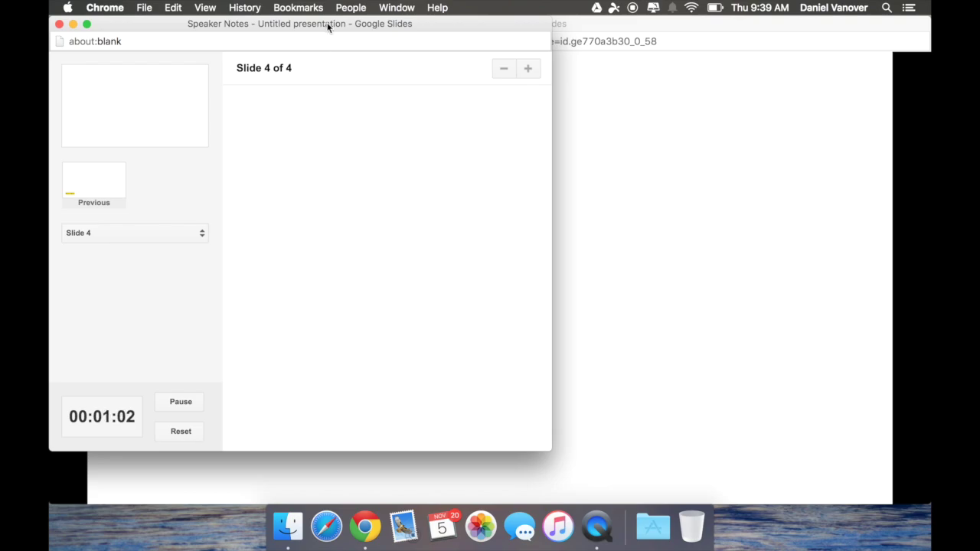
left_click_drag(328, 24, 517, 33)
left_click(299, 242)
left_click(311, 193)
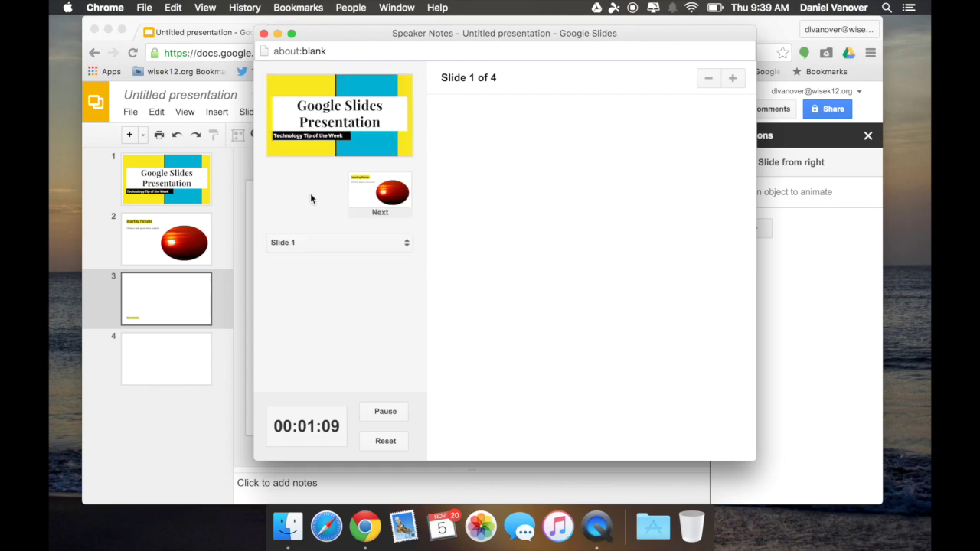
View slide 1 in the slideshow window, return to the speaker notes and close them
key("ctrl+Right")
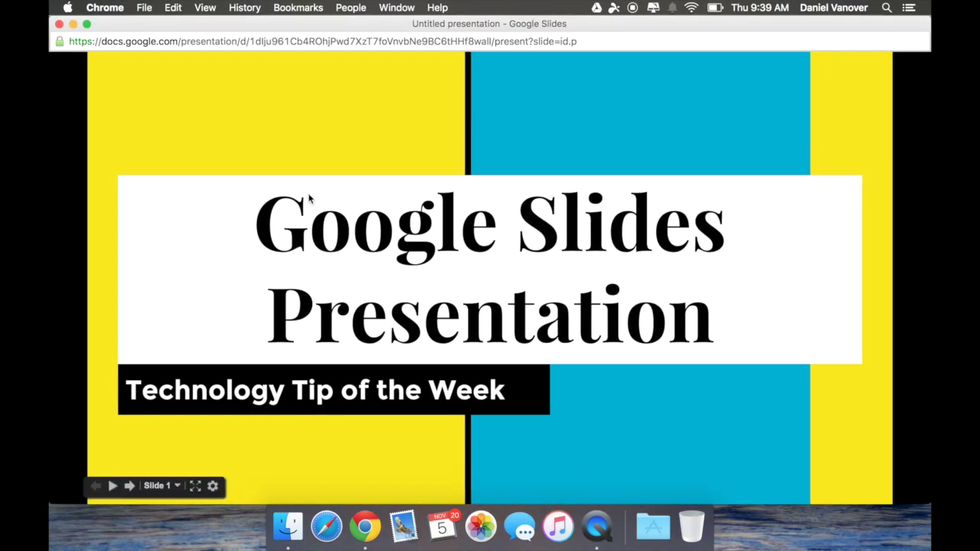
key("ctrl+Left")
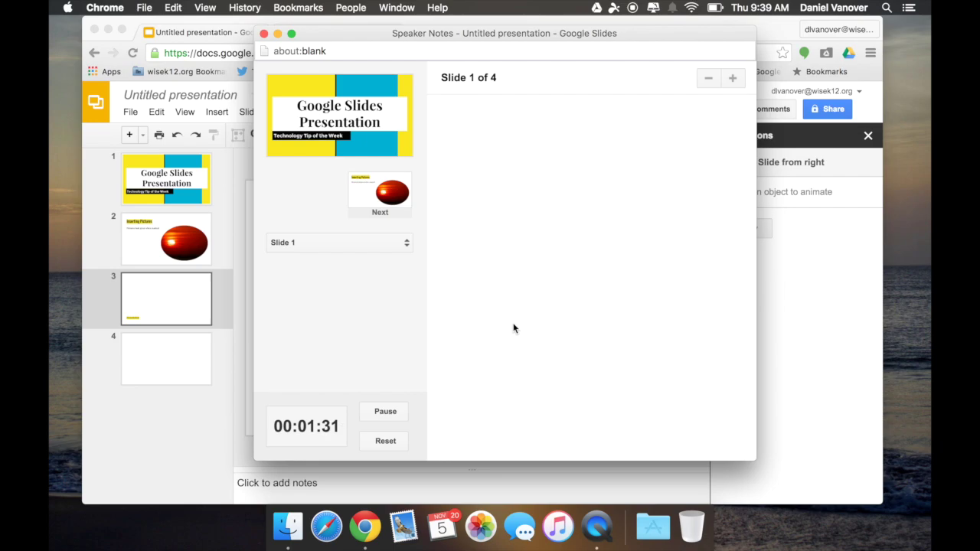
key("Escape")
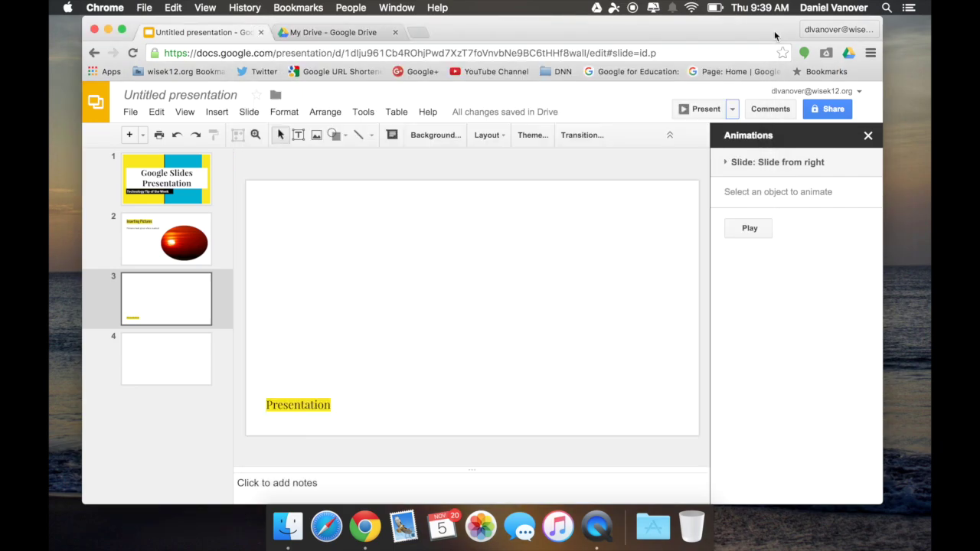
Open Google+ in a new browser tab while the slideshow is running, and return to the slideshow to close it
left_click(416, 31)
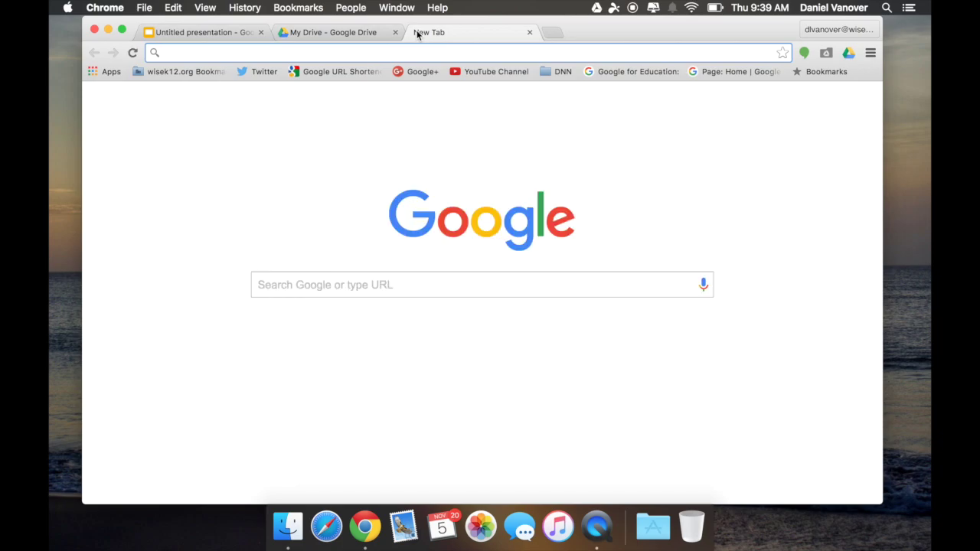
left_click(420, 72)
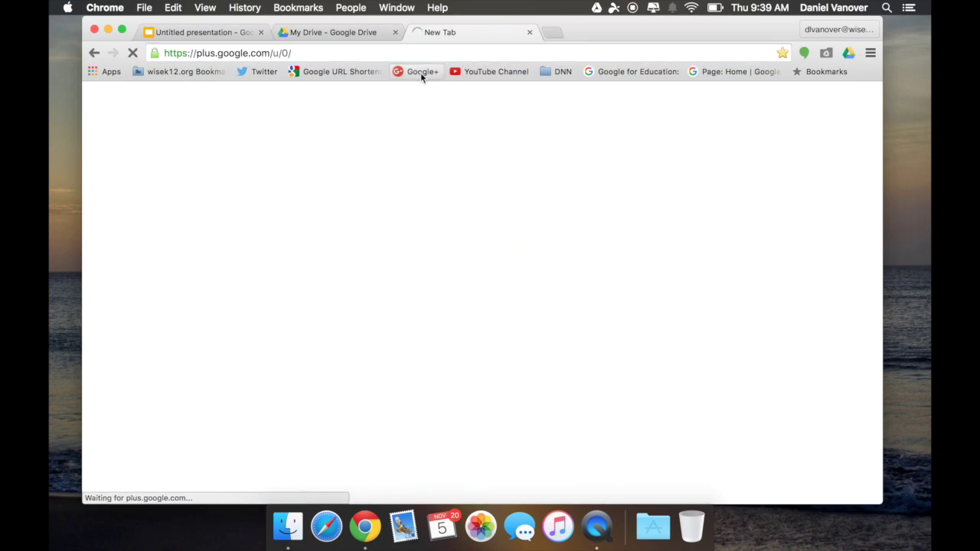
key("ctrl+Right")
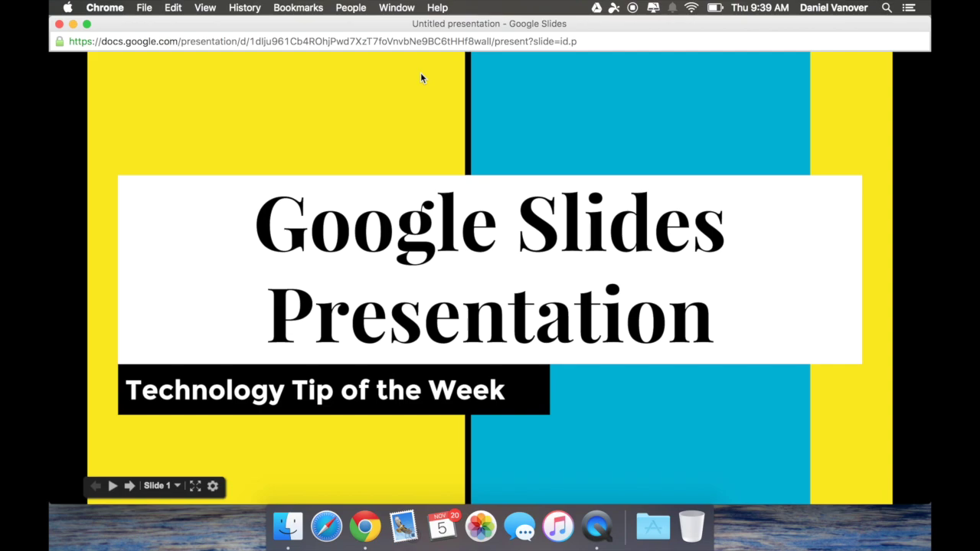
key("Escape")
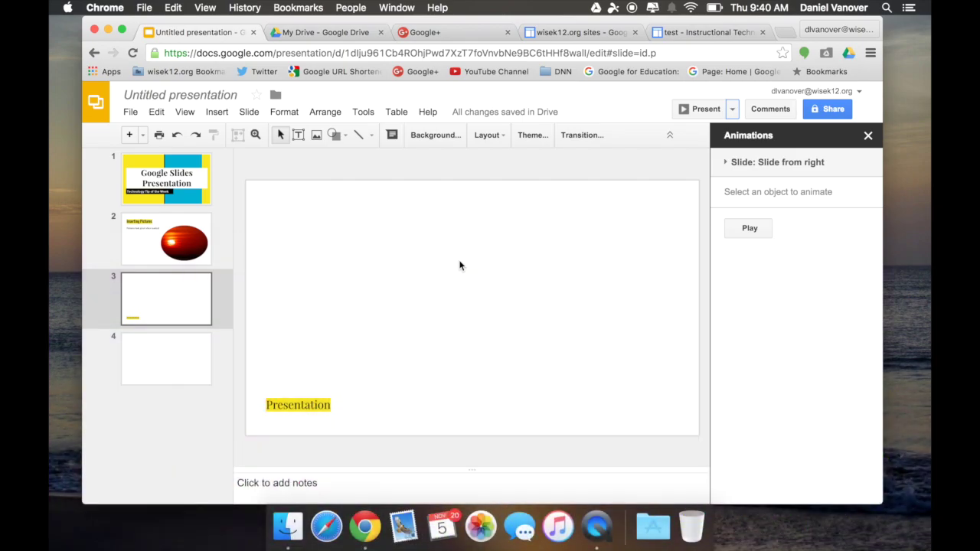
Configure web embedding with Small (480x299) slides, auto-advance every 5 seconds, start as soon as the player loads, and restart after the last slide
left_click(128, 113)
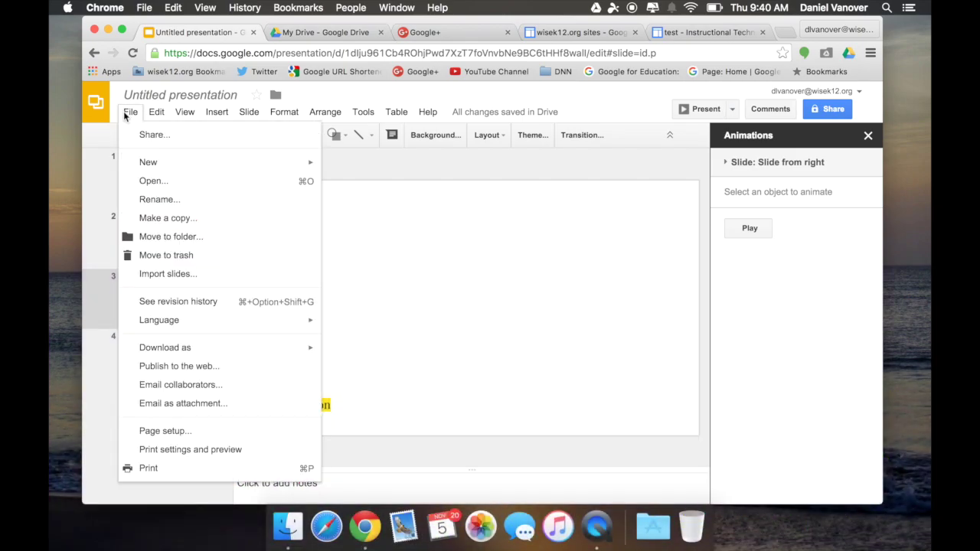
left_click(196, 366)
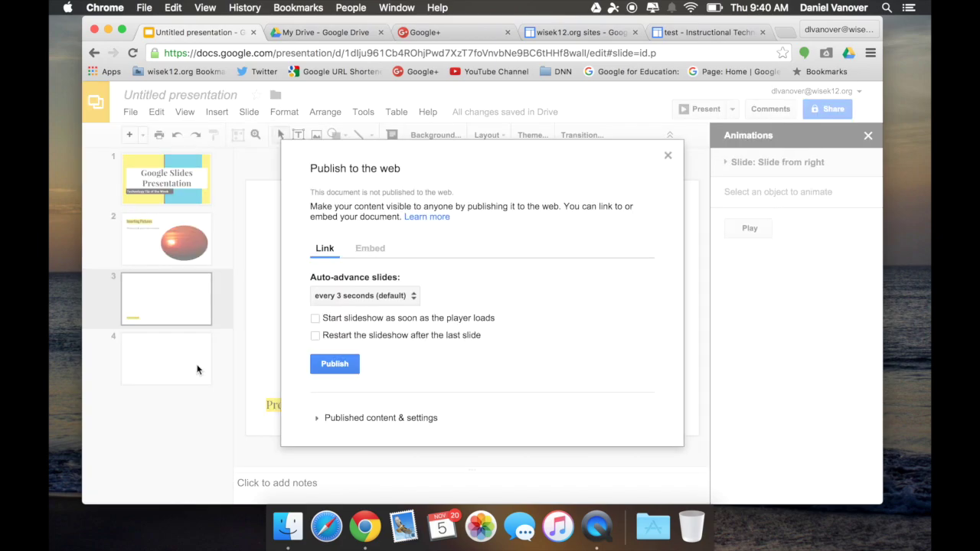
left_click(379, 249)
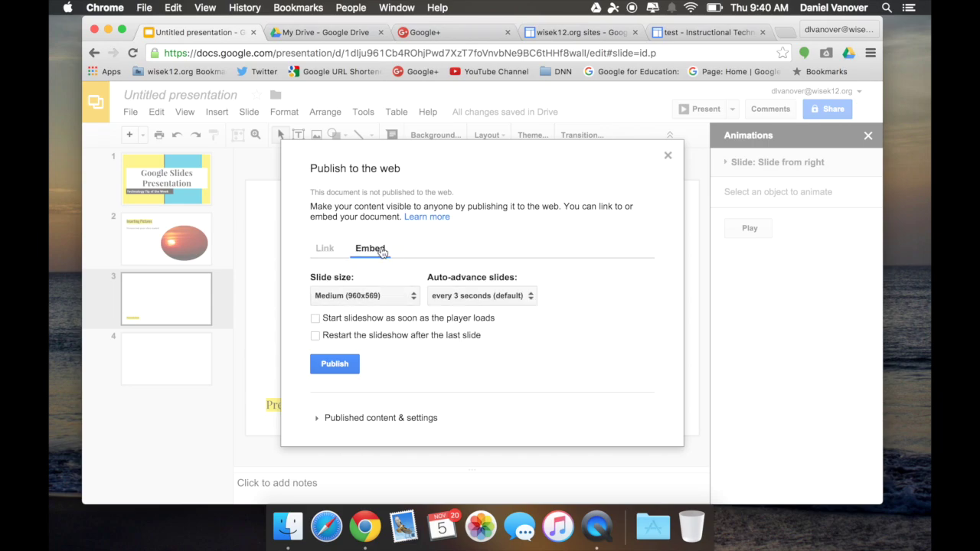
left_click(387, 296)
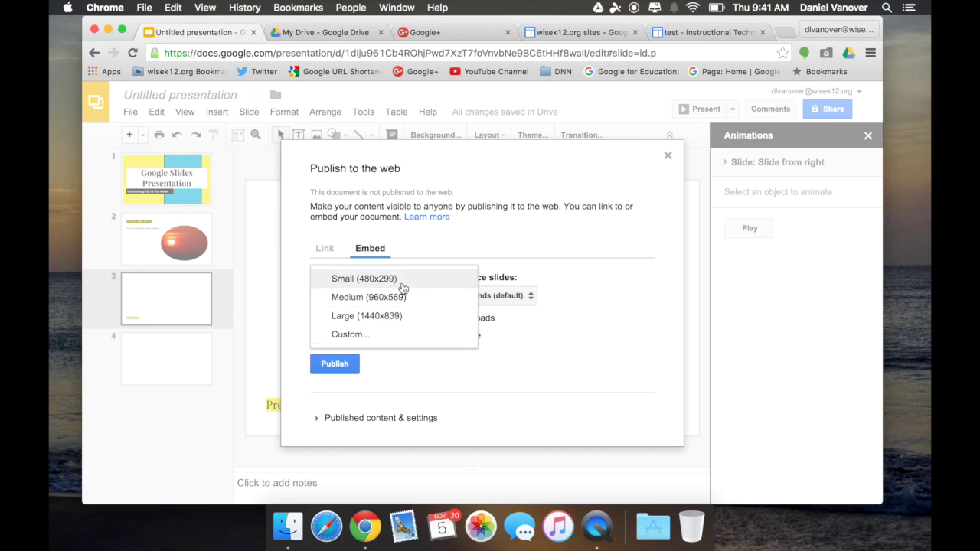
left_click(401, 281)
left_click(503, 298)
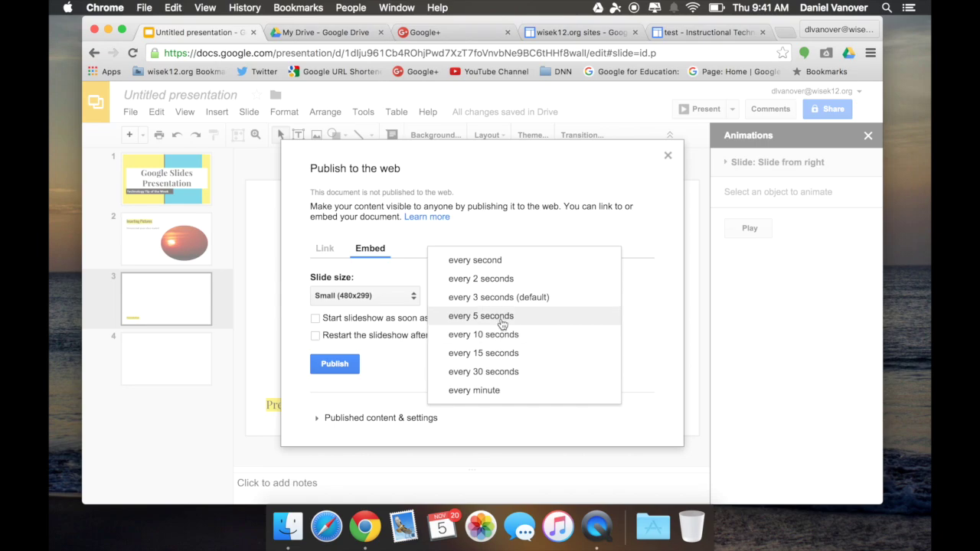
left_click(498, 316)
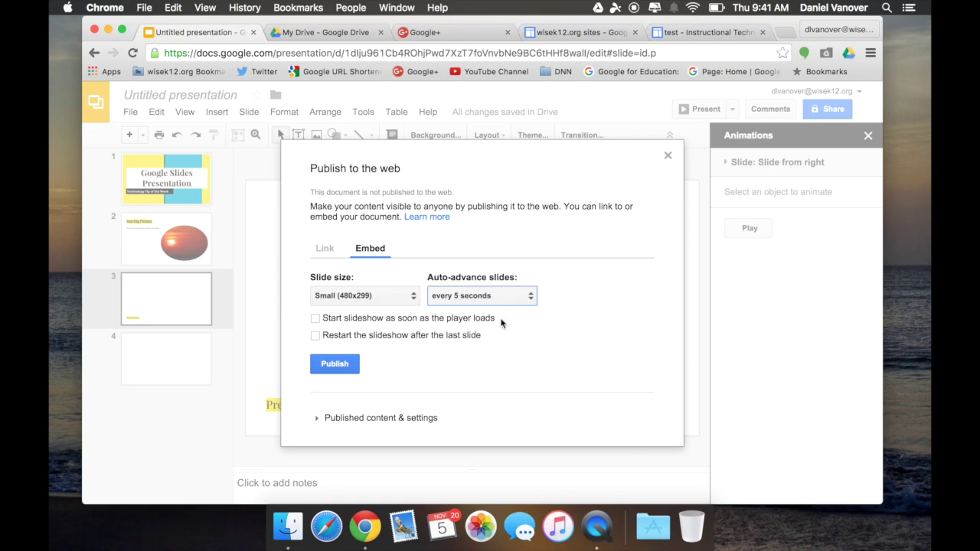
left_click(349, 322)
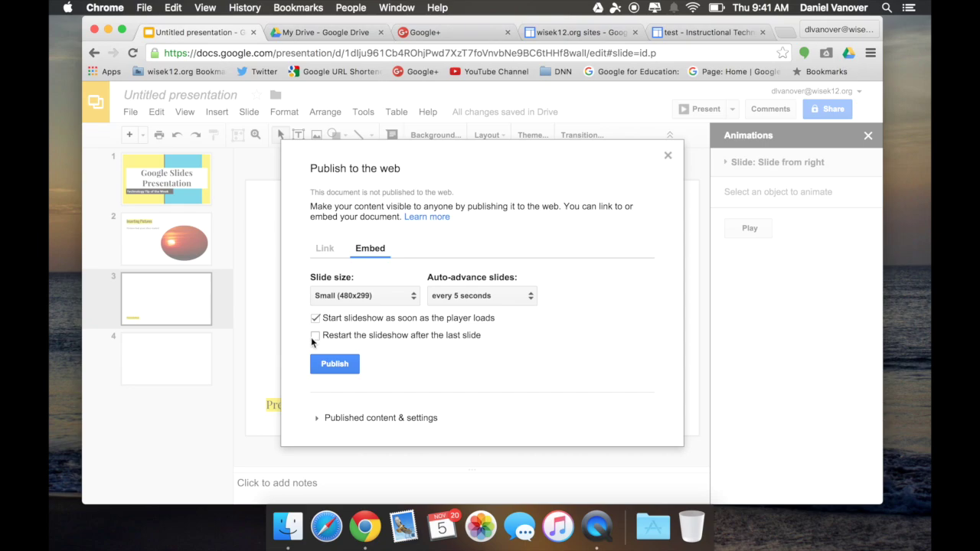
Publish the presentation to the web and copy its embed code
left_click(354, 366)
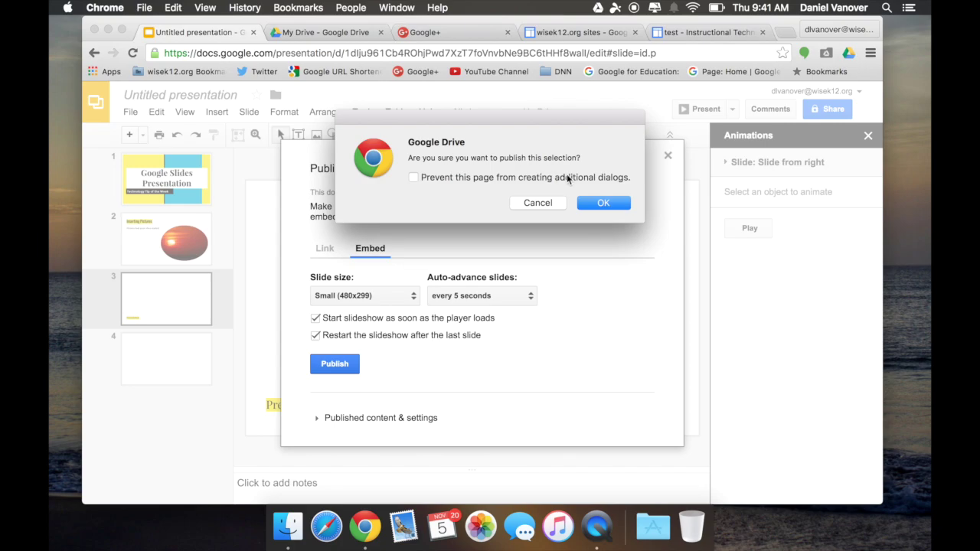
left_click(606, 203)
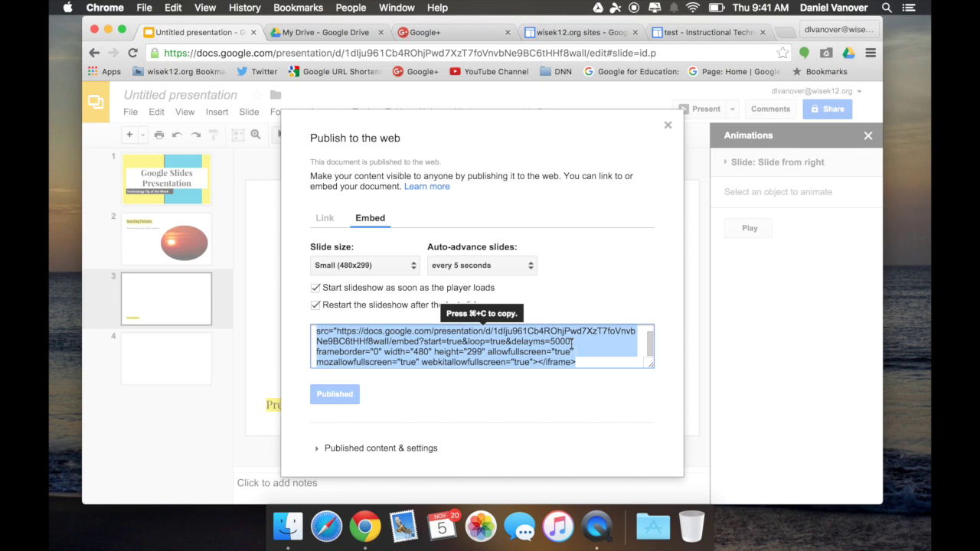
right_click(573, 347)
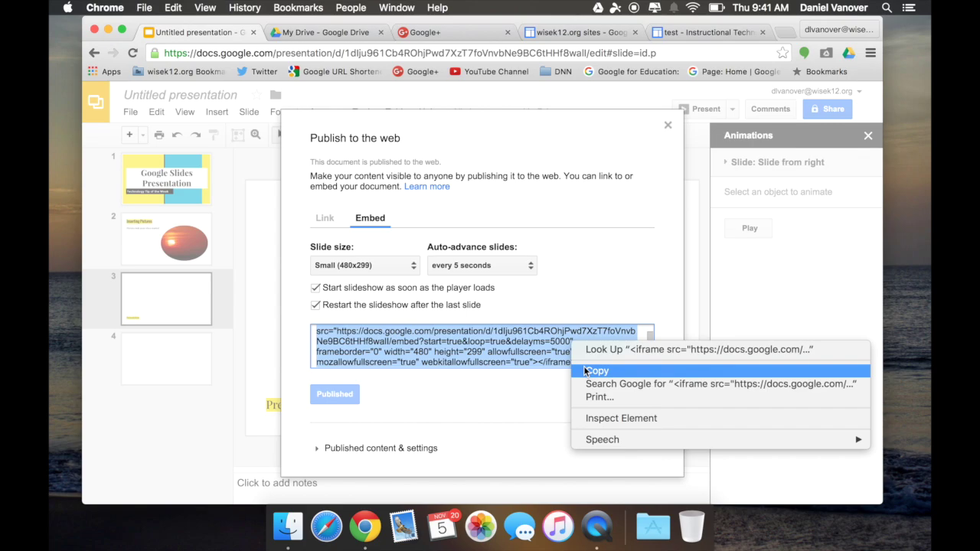
left_click(586, 370)
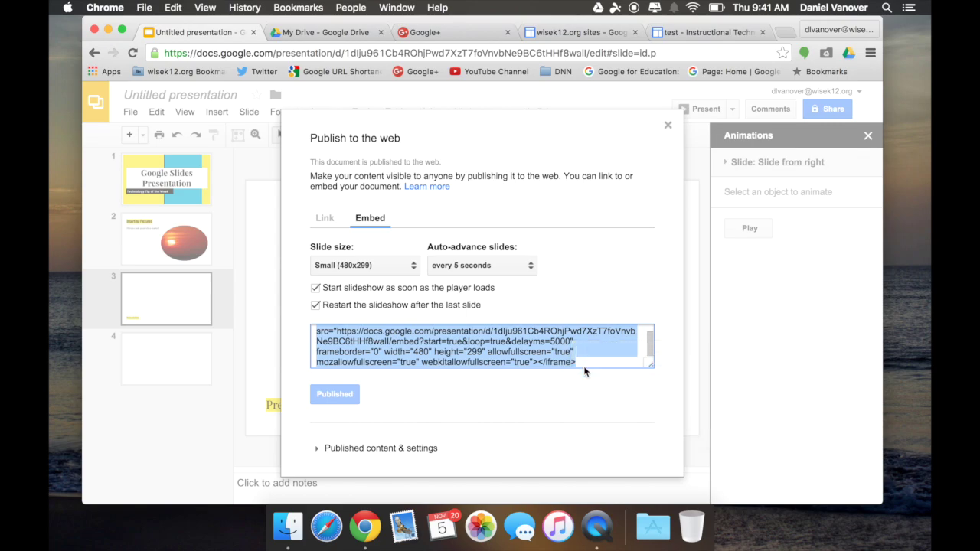
Switch to the Google Sites "test" page, replace its HTML with the copied embed code and save the page
left_click(692, 35)
left_click(414, 334)
key("super+a")
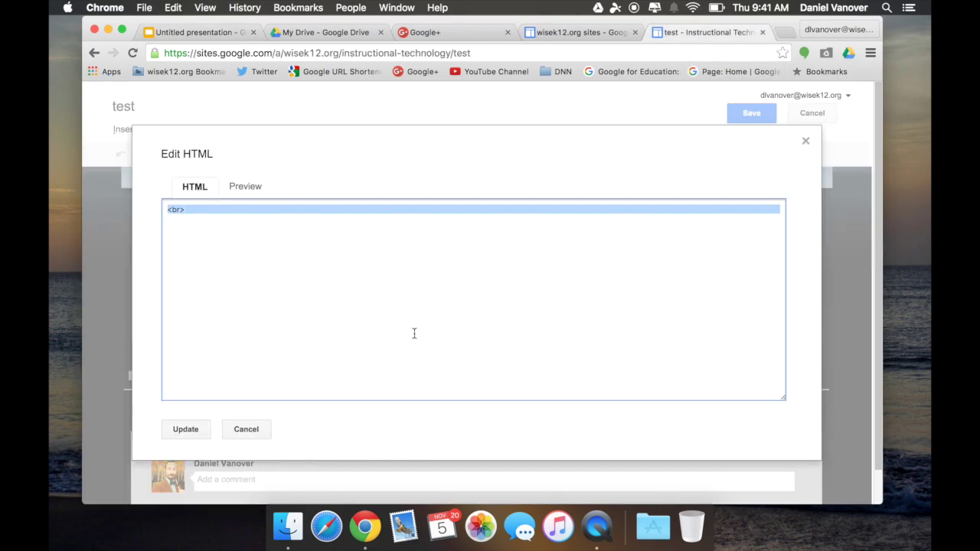
key("super+v")
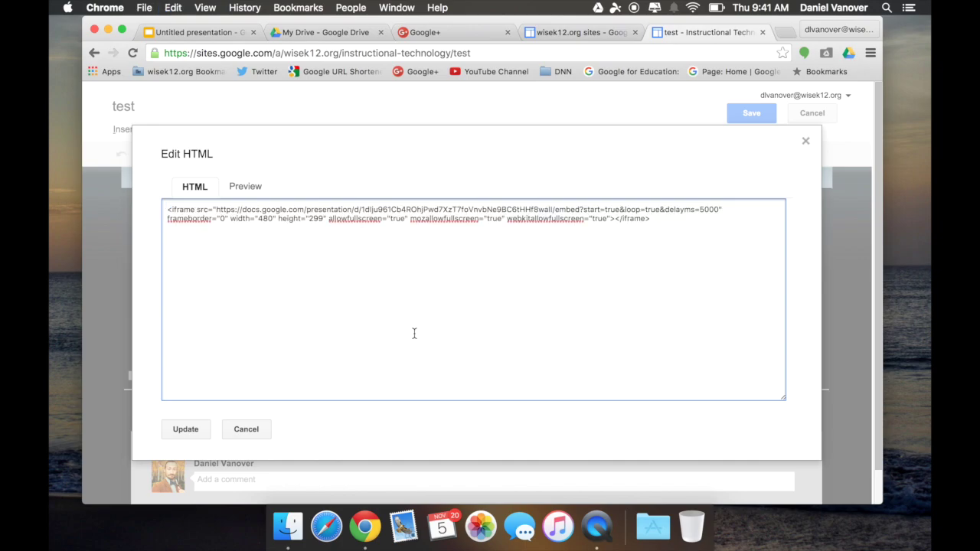
left_click(186, 429)
left_click(752, 112)
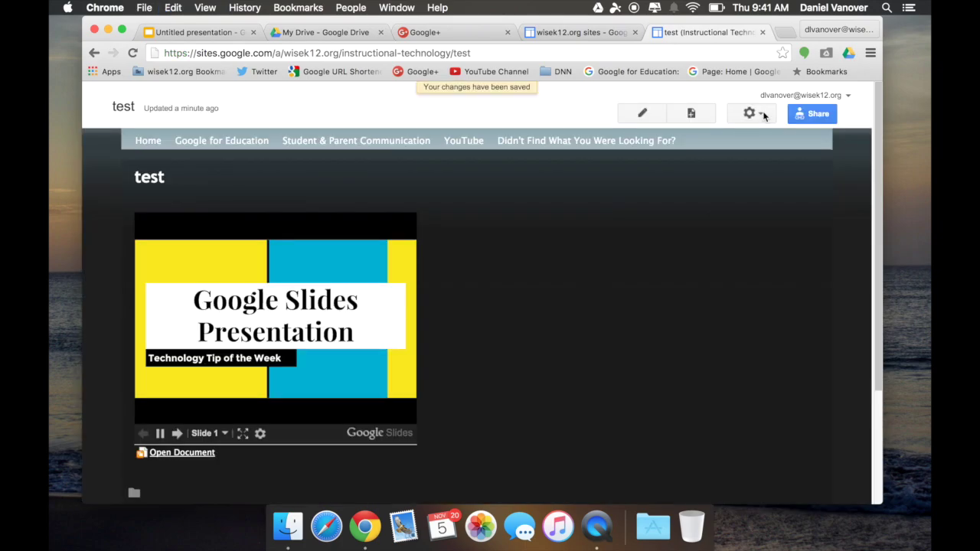